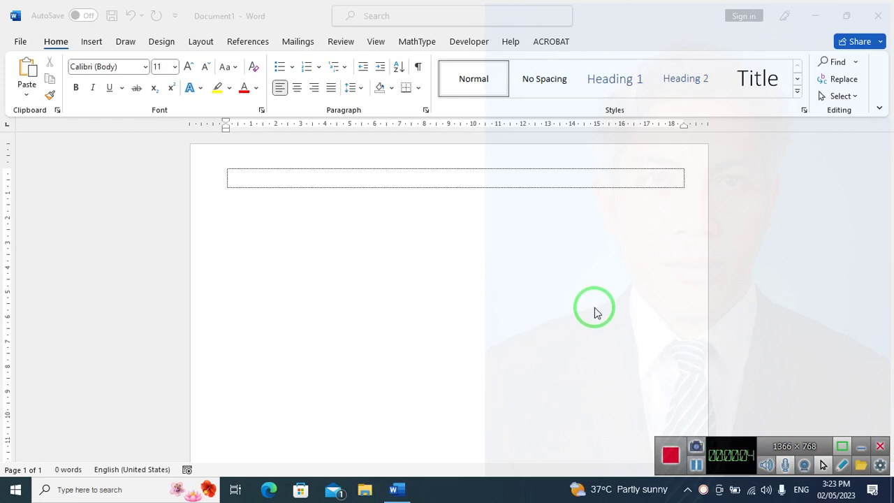
Browse the Review, References, Layout, Design, Draw, Insert, Home and File tabs, then return to the document.
drag(594, 312, 644, 387)
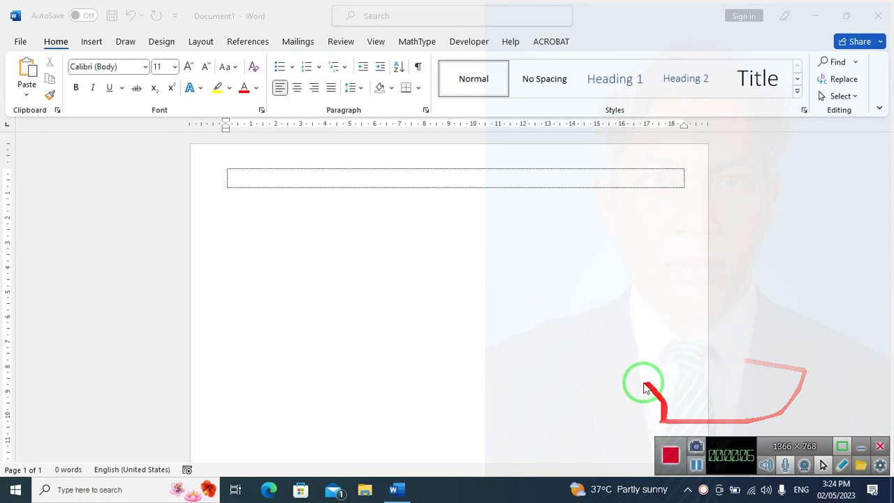
drag(499, 282, 415, 226)
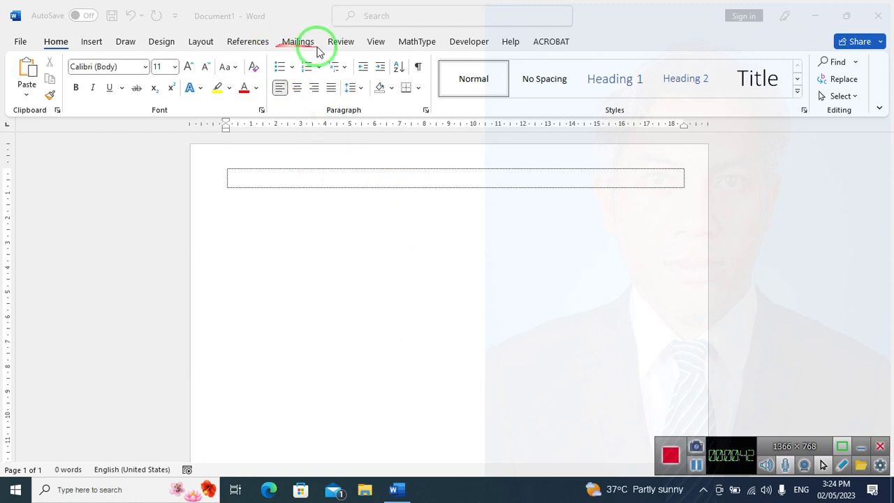
click(341, 44)
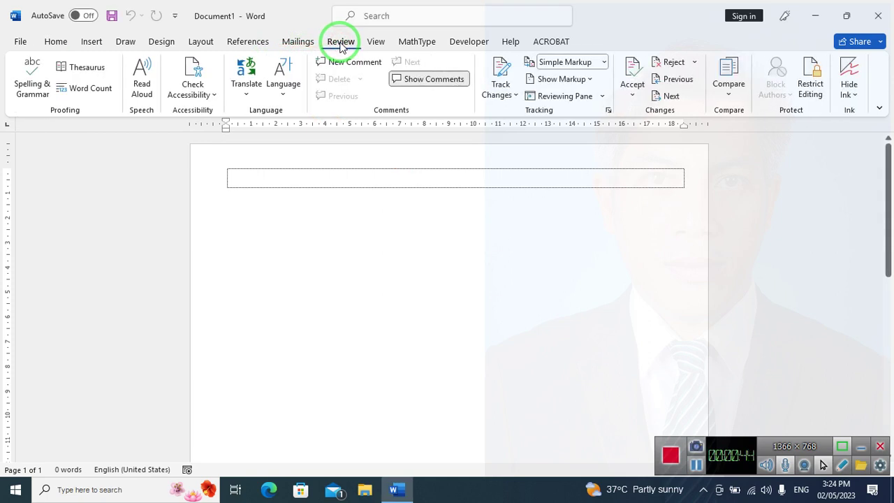
click(246, 42)
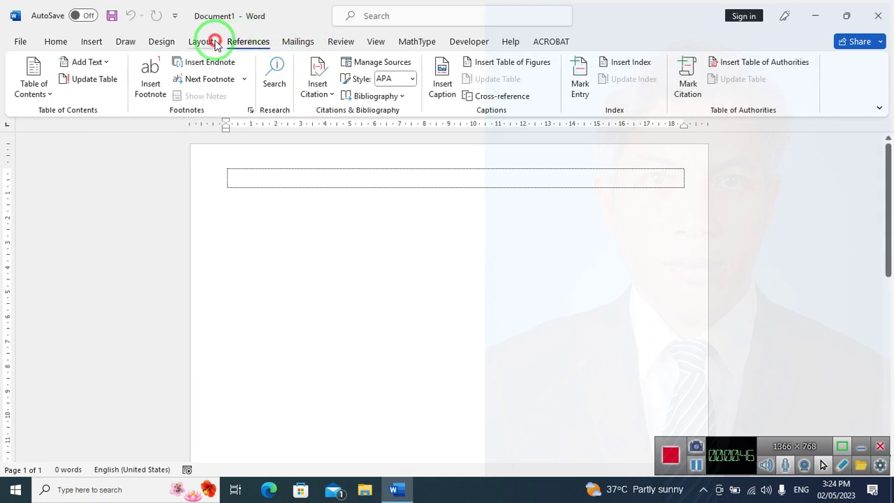
click(209, 42)
click(164, 41)
click(120, 42)
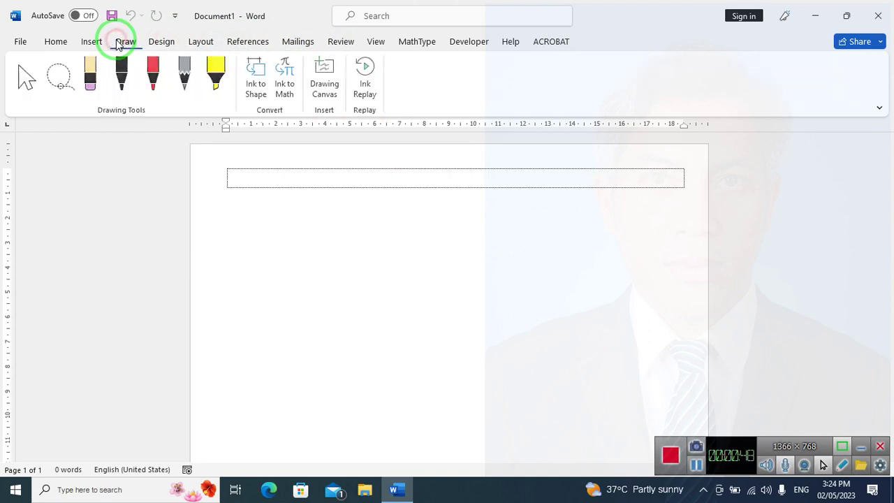
click(91, 41)
click(56, 41)
click(21, 42)
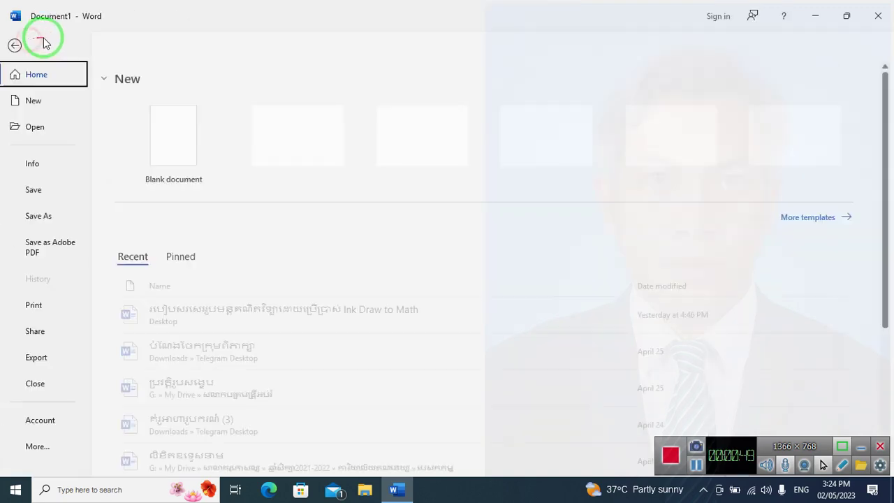
click(15, 45)
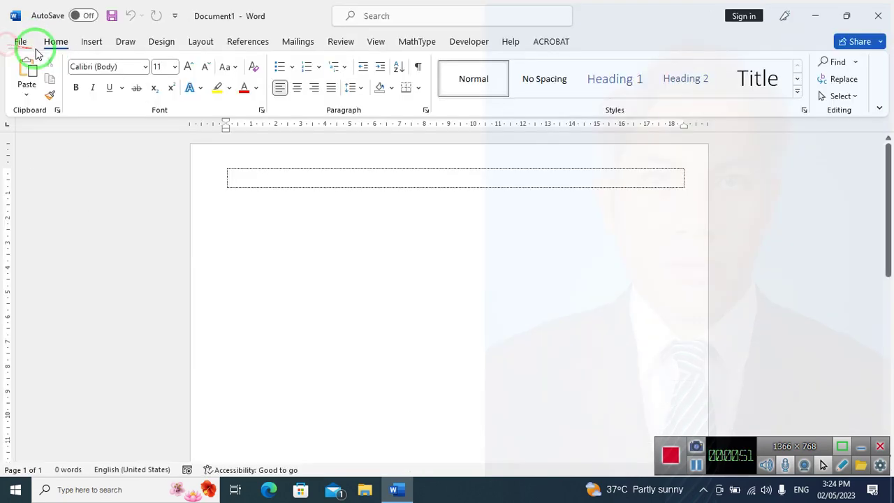
Cycle through Insert, Draw, Design, Layout, References, Mailings and Review, ending on the View tab.
click(102, 43)
click(128, 43)
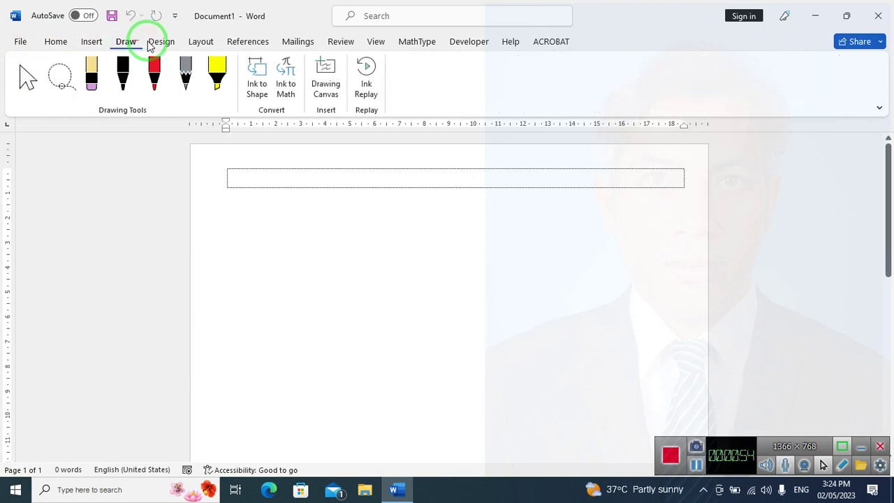
click(163, 42)
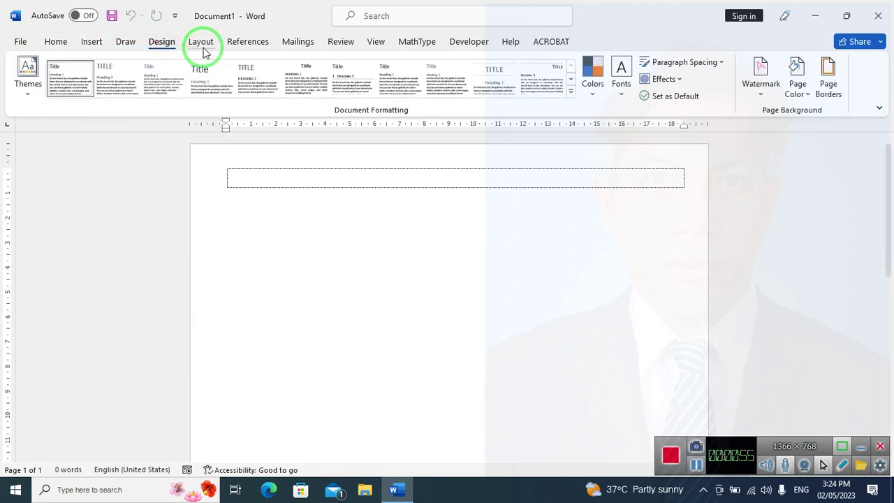
click(202, 48)
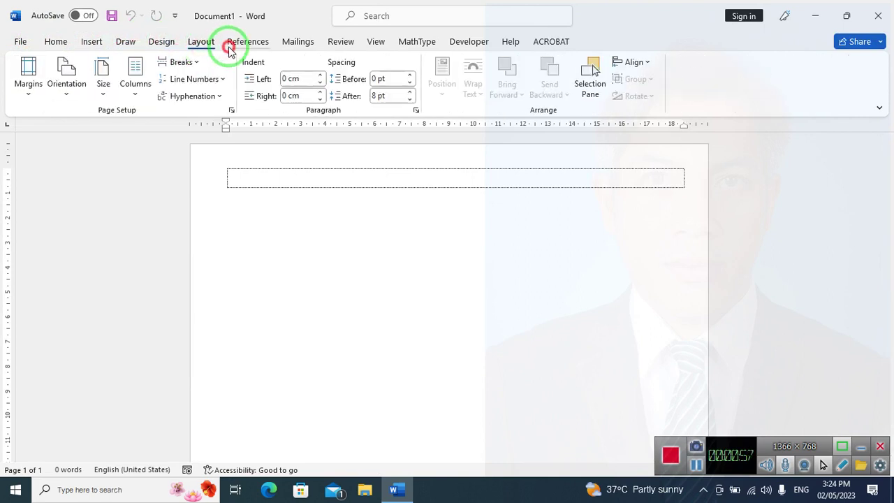
click(229, 48)
click(299, 43)
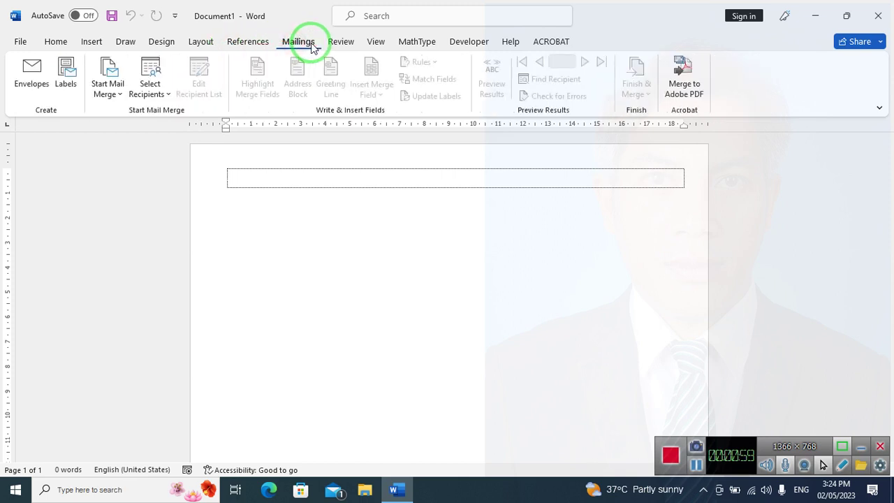
click(338, 44)
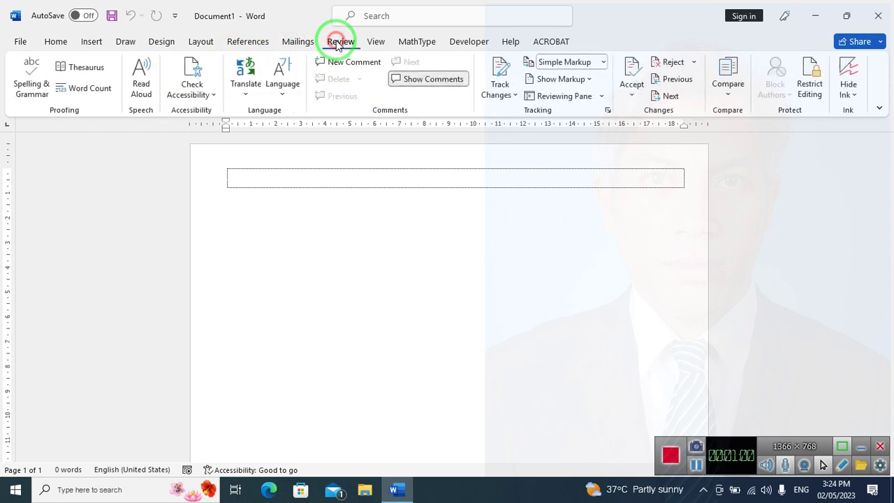
click(377, 44)
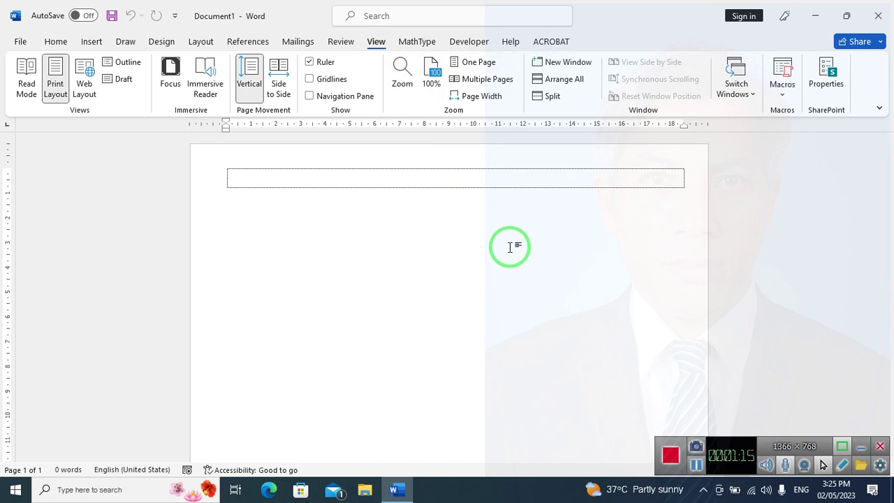
Mark up the View tab and Macros button with the pen, clear it, and open the Macros dropdown.
key(ctrl+shift+d)
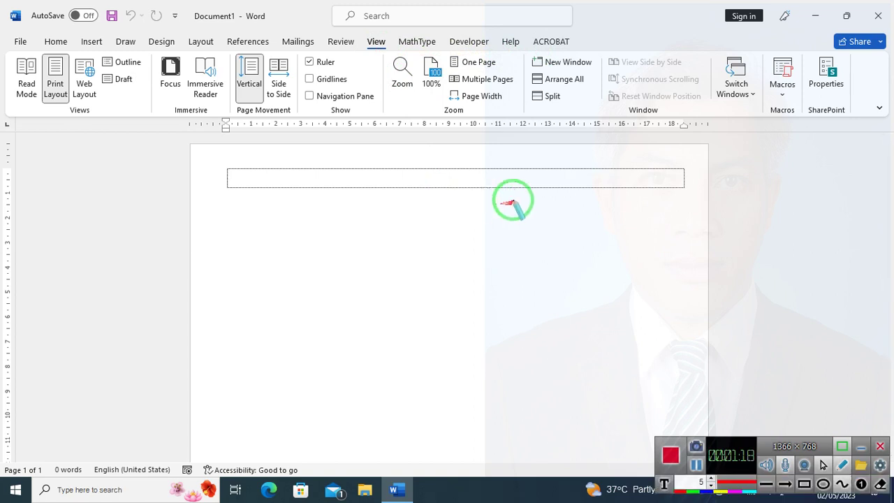
mouse_move(343, 20)
mouse_down()
mouse_move(377, 57)
mouse_move(327, 14)
mouse_up()
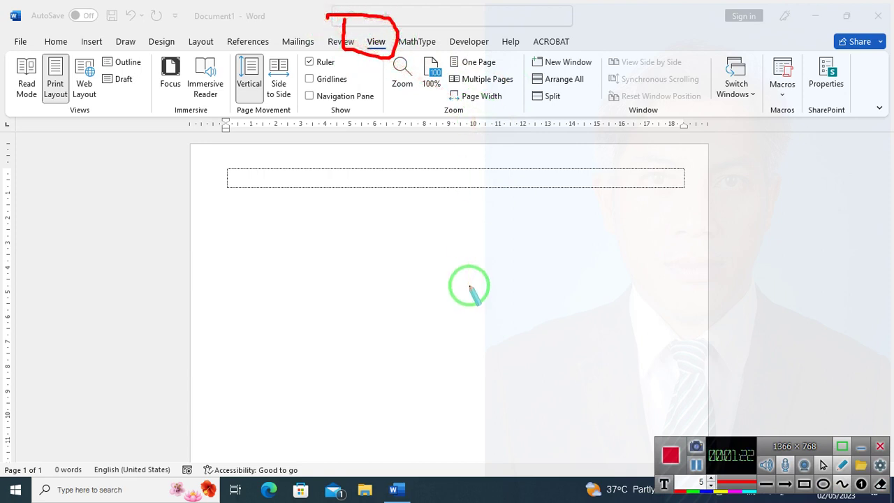
mouse_move(466, 281)
mouse_down()
mouse_move(595, 291)
mouse_move(729, 100)
mouse_up()
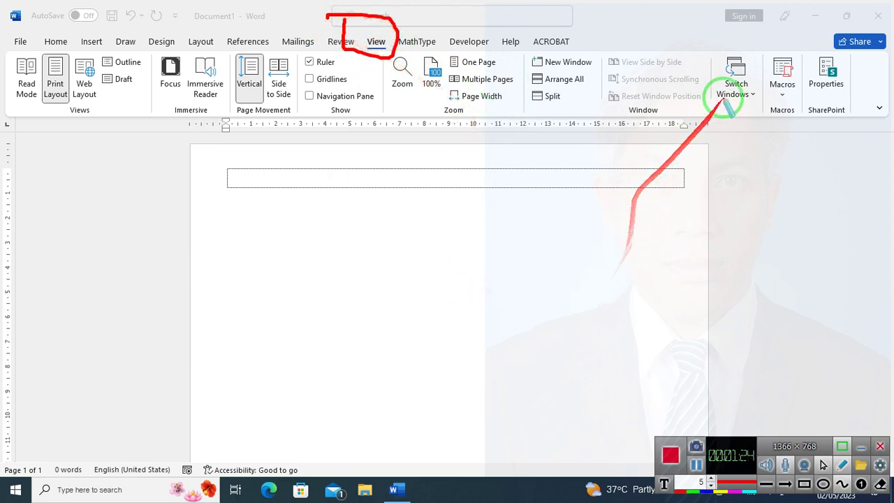
mouse_move(763, 41)
mouse_down()
mouse_move(803, 116)
mouse_move(760, 45)
mouse_up()
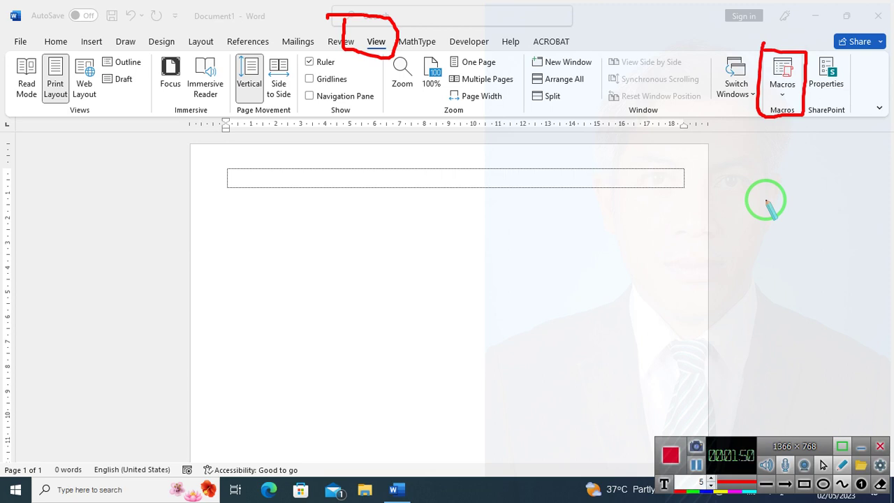
key(e)
key(Escape)
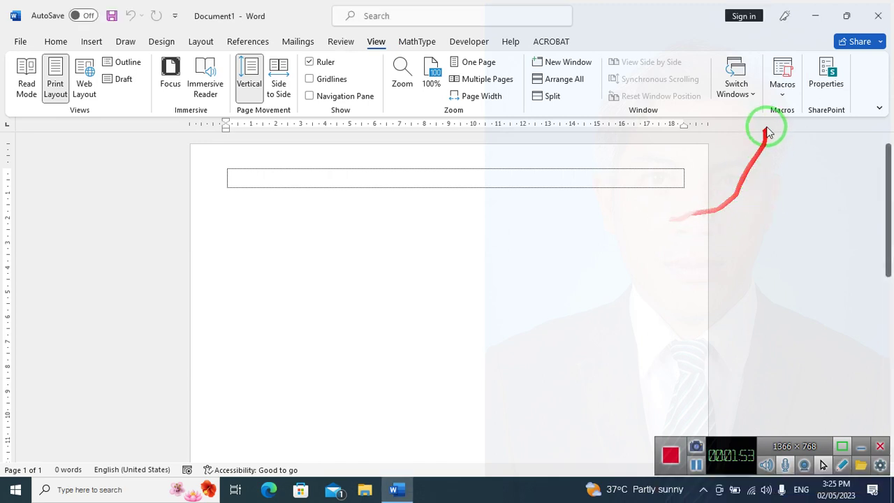
click(781, 98)
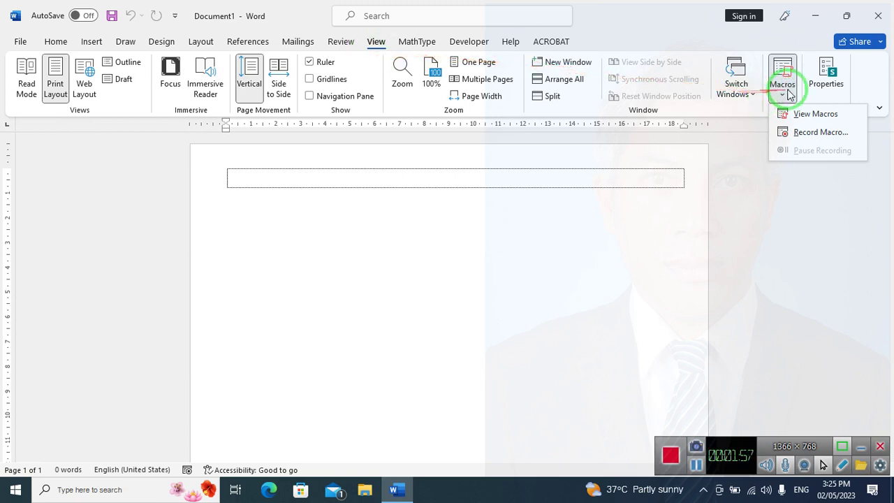
Start recording a new macro named Macro4, stored in Normal.dotm.
click(798, 133)
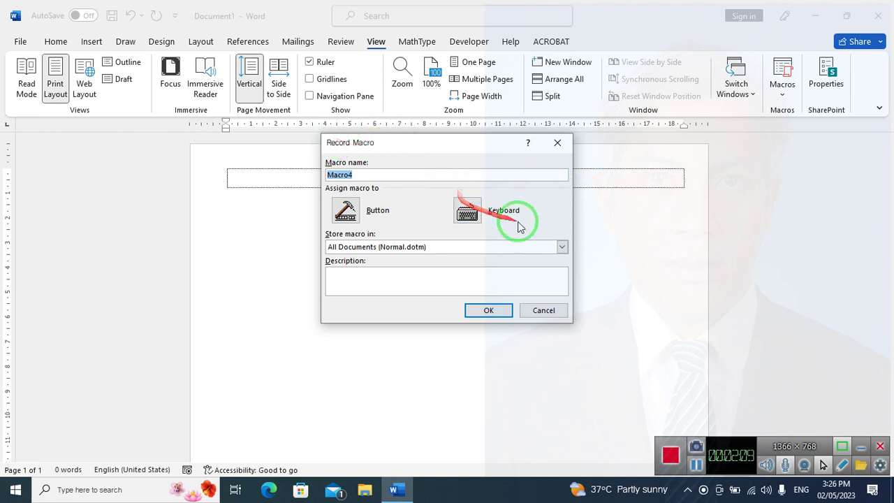
Choose to run Macro4 from a keyboard shortcut.
click(477, 212)
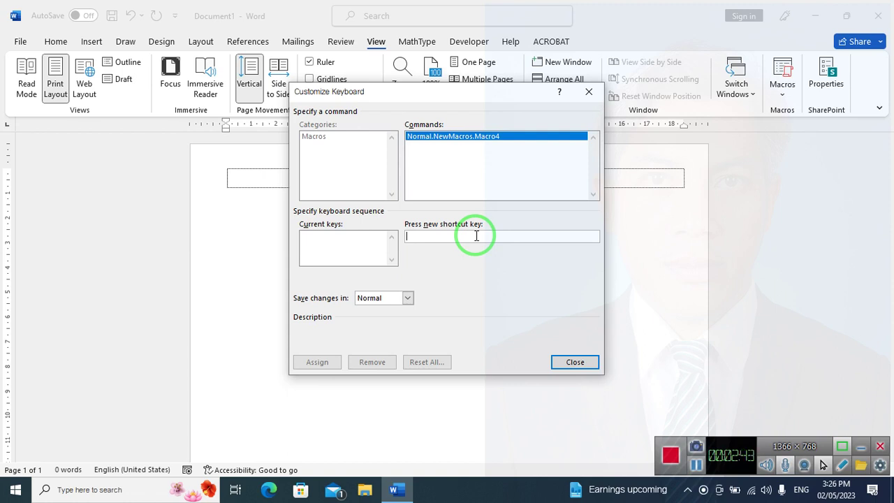
Assign Ctrl+1 to Macro4, taking it over from Macro1, and close the dialog.
key(ctrl+1)
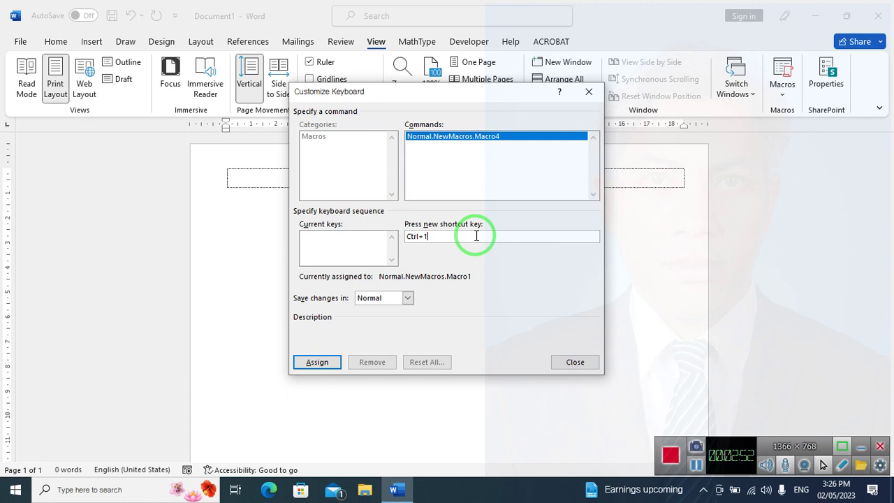
click(324, 364)
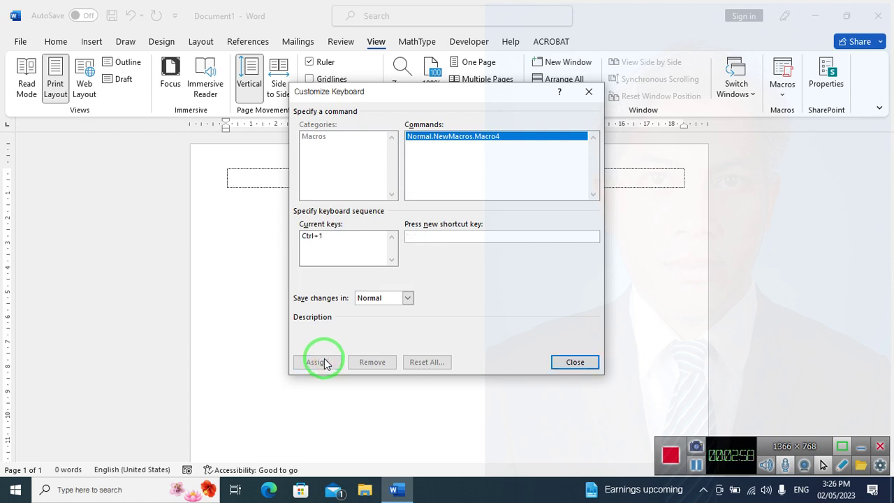
click(573, 364)
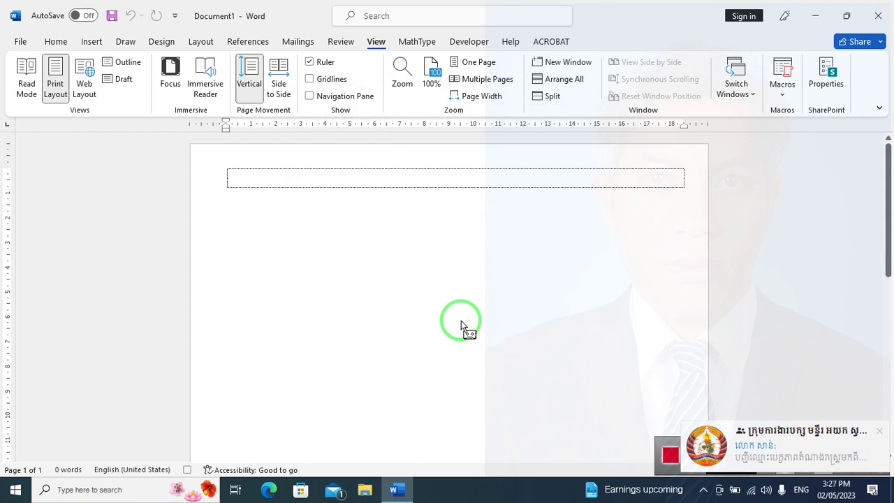
click(878, 424)
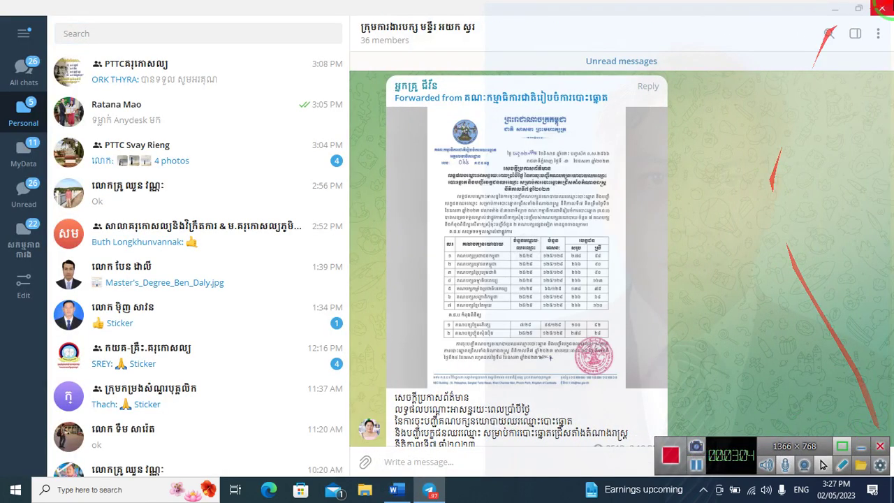
click(832, 21)
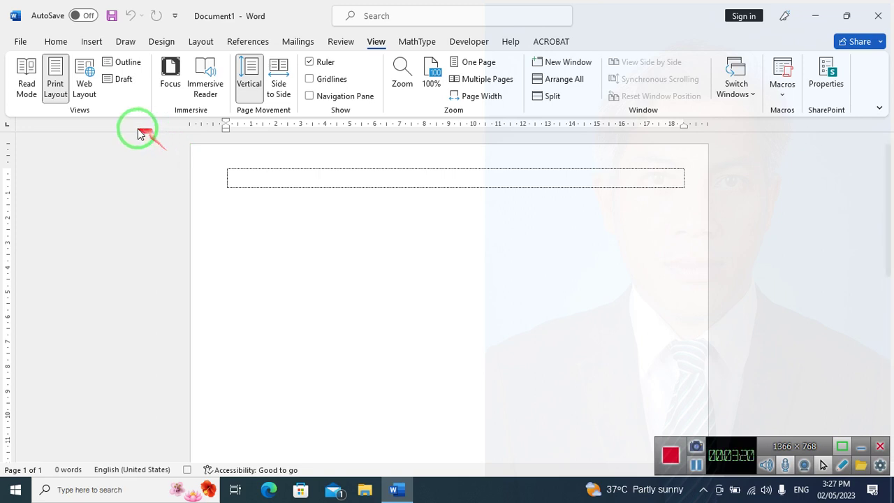
In the Font dialog, set the Latin text font to Khmer OS Muol Light, size 12.
click(49, 48)
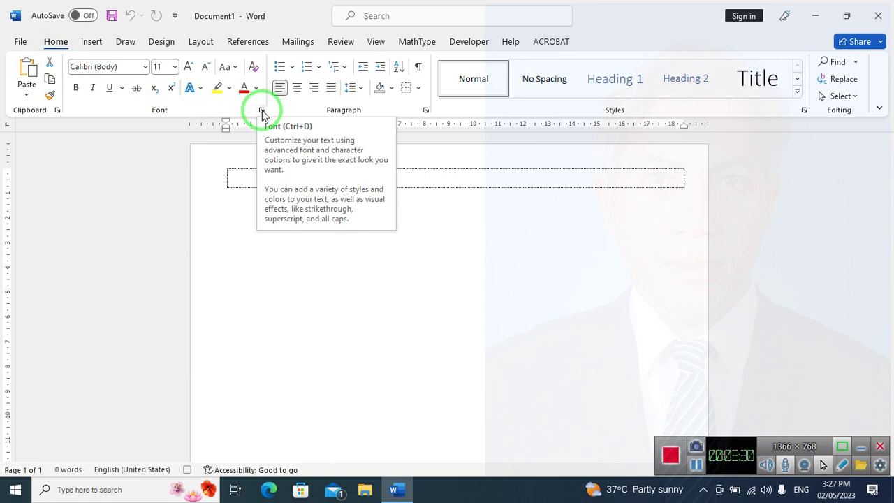
click(262, 110)
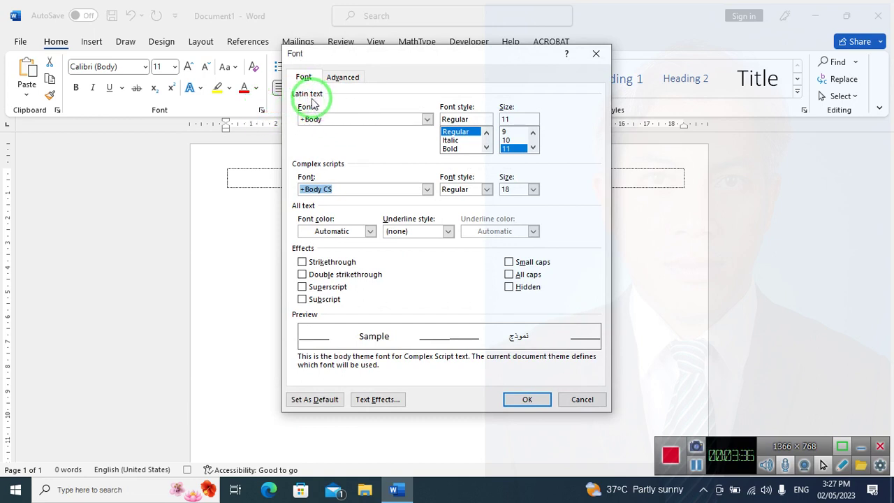
click(427, 119)
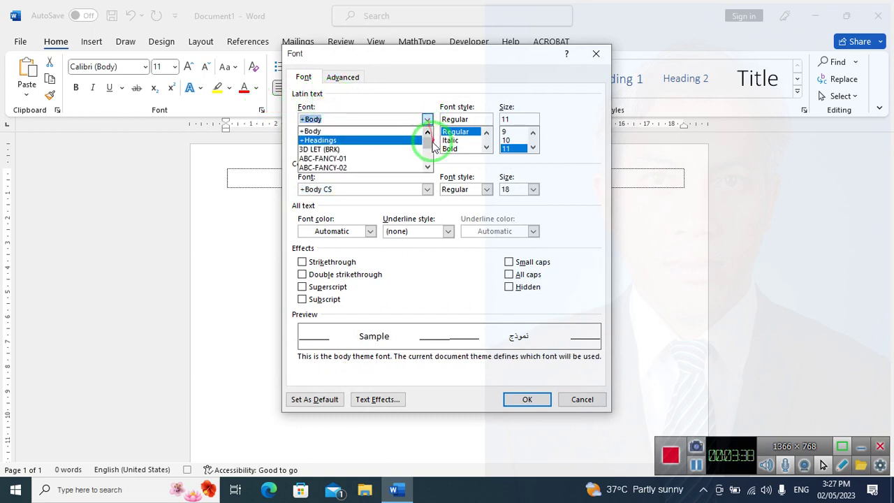
drag(428, 136, 429, 166)
scroll(394, 167, up, 4)
scroll(392, 166, up, 4)
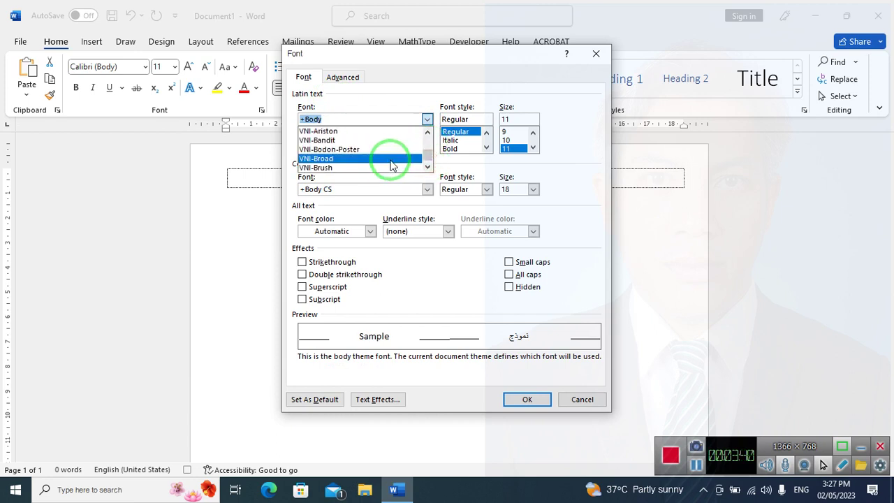
scroll(392, 166, up, 4)
scroll(392, 166, up, 4)
scroll(391, 166, up, 5)
scroll(391, 165, up, 5)
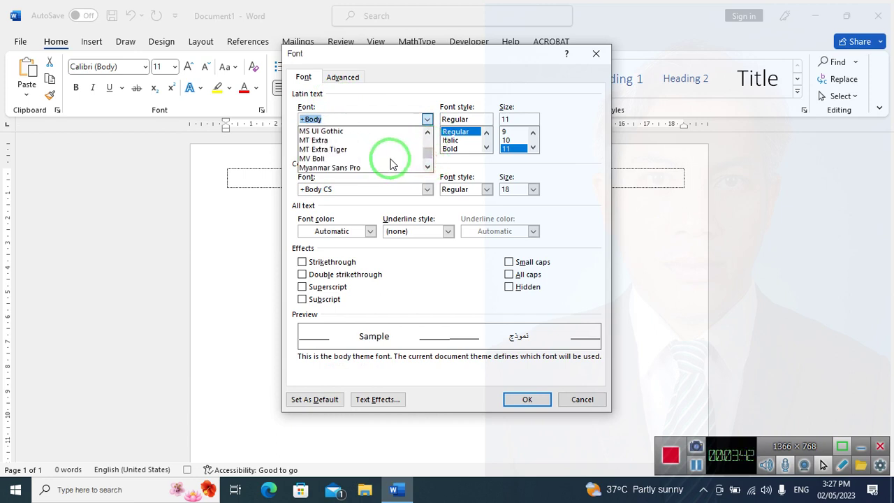
scroll(391, 166, up, 3)
scroll(392, 165, down, 4)
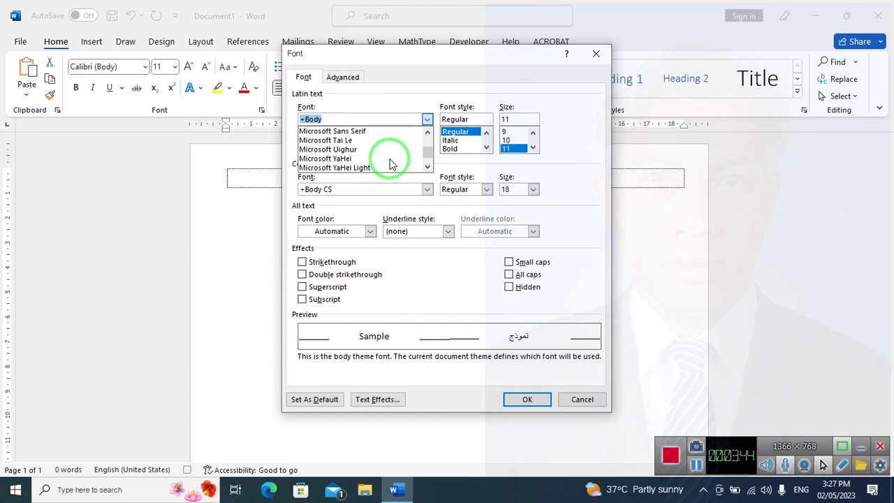
scroll(391, 165, up, 4)
scroll(391, 165, up, 4)
scroll(392, 165, up, 4)
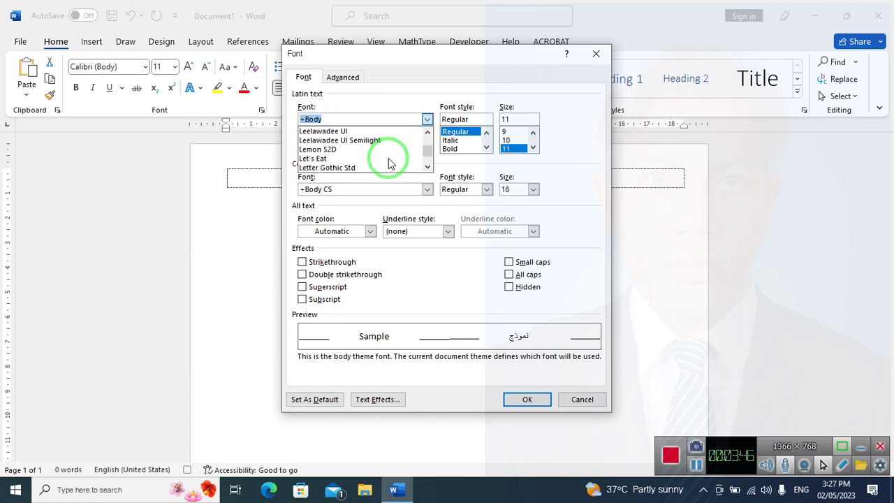
scroll(391, 164, up, 4)
scroll(392, 165, up, 2)
scroll(391, 165, up, 3)
scroll(387, 156, up, 3)
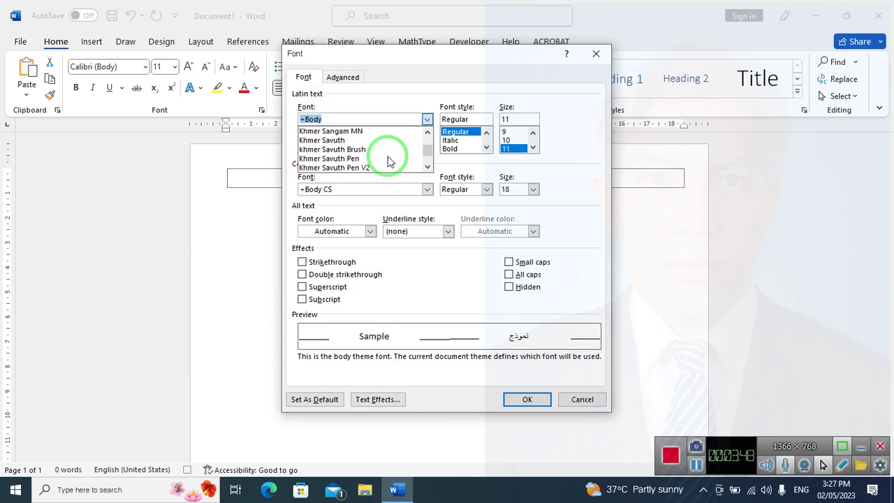
scroll(388, 155, up, 3)
scroll(388, 156, up, 3)
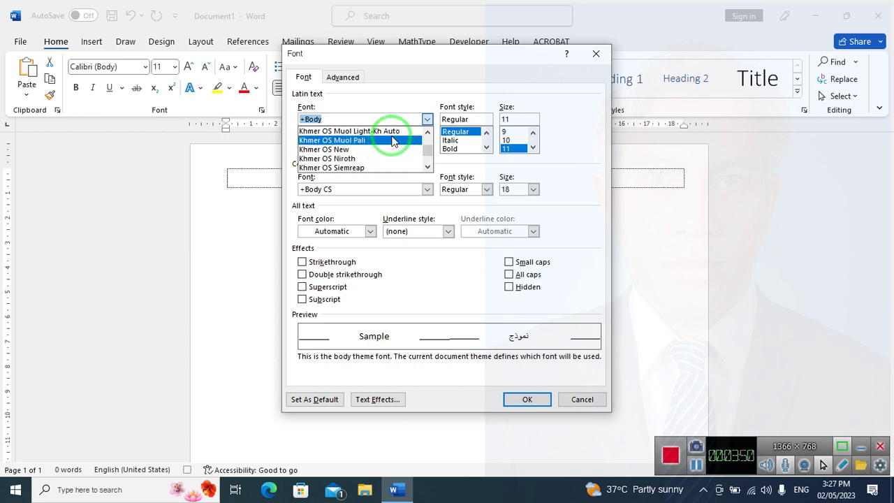
scroll(393, 142, up, 1)
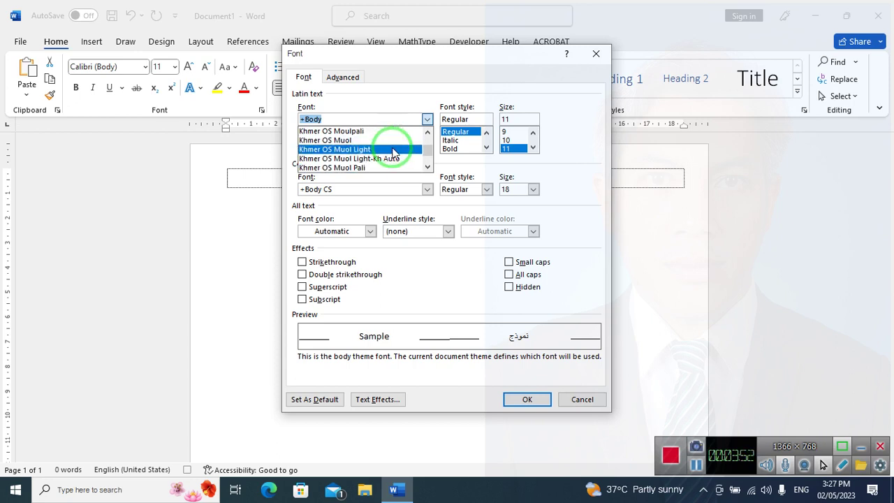
click(391, 150)
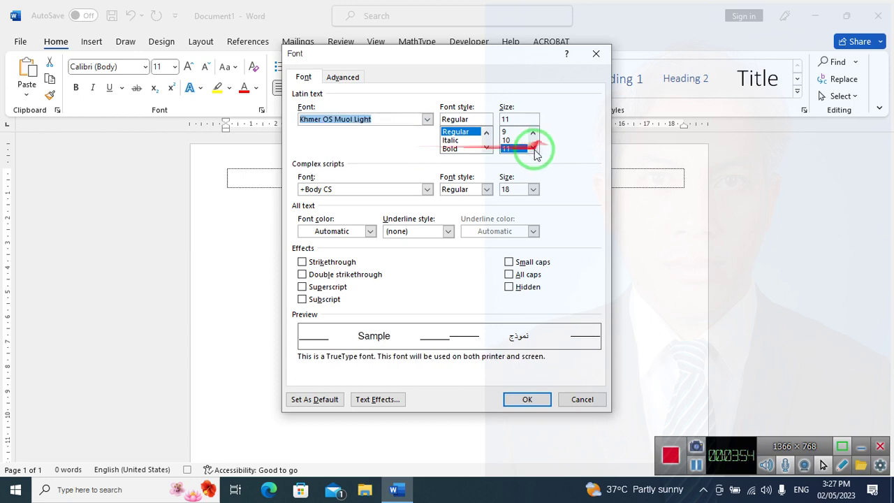
click(505, 151)
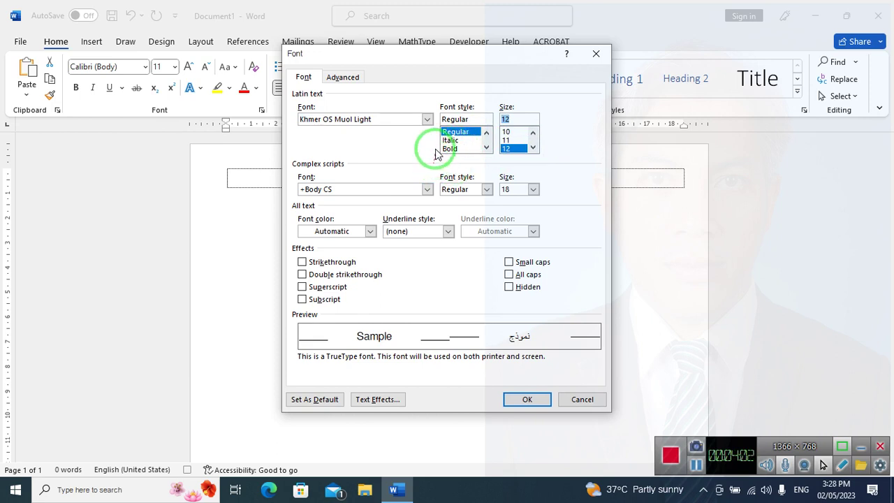
Give complex scripts the same Khmer OS Muol Light font at size 12.
mouse_move(450, 129)
mouse_down()
mouse_move(360, 154)
mouse_move(352, 177)
mouse_up()
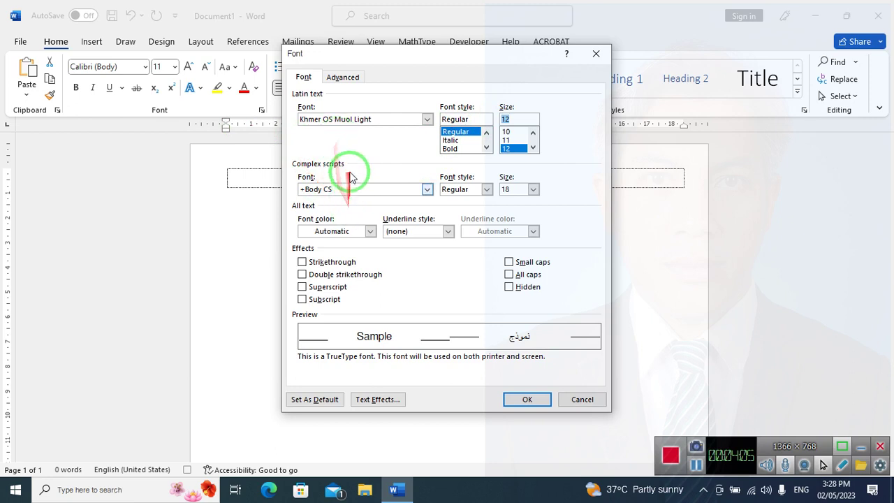
click(384, 121)
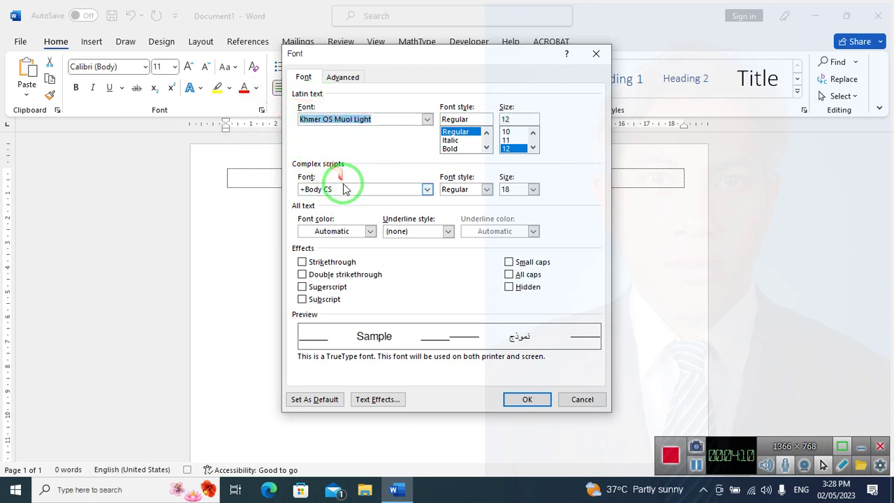
click(342, 188)
text(Khmer OS Muol Light)
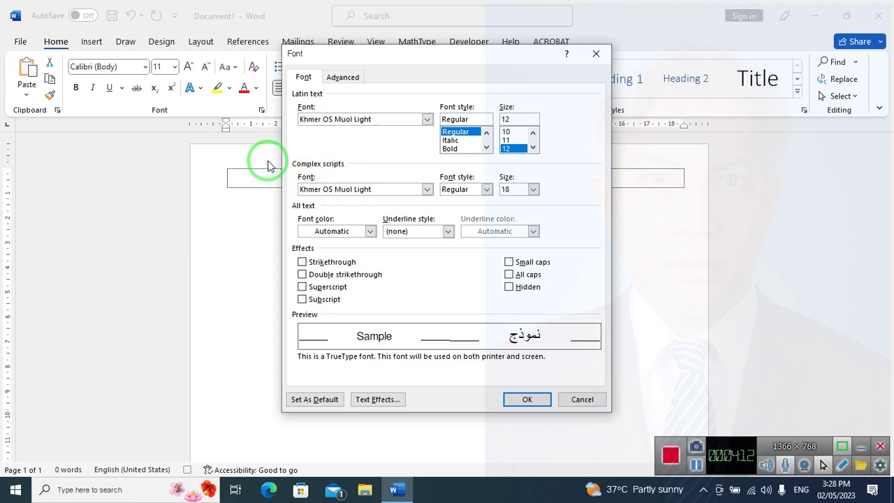
click(535, 189)
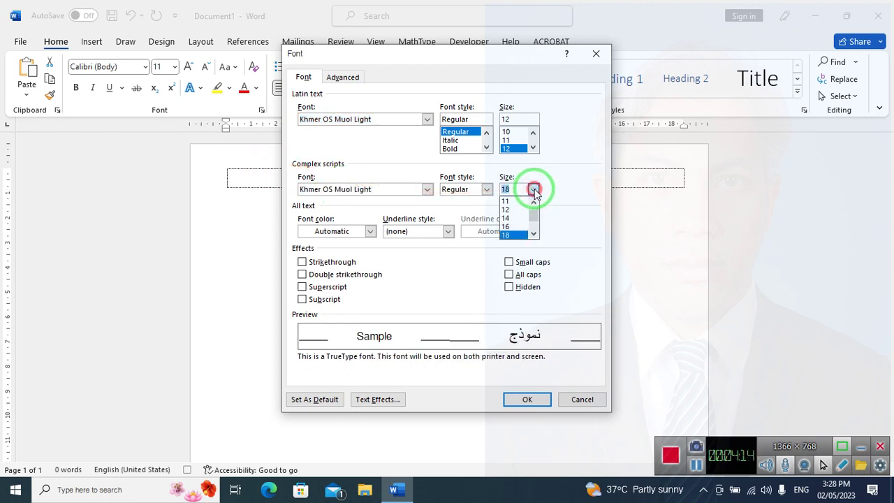
click(519, 212)
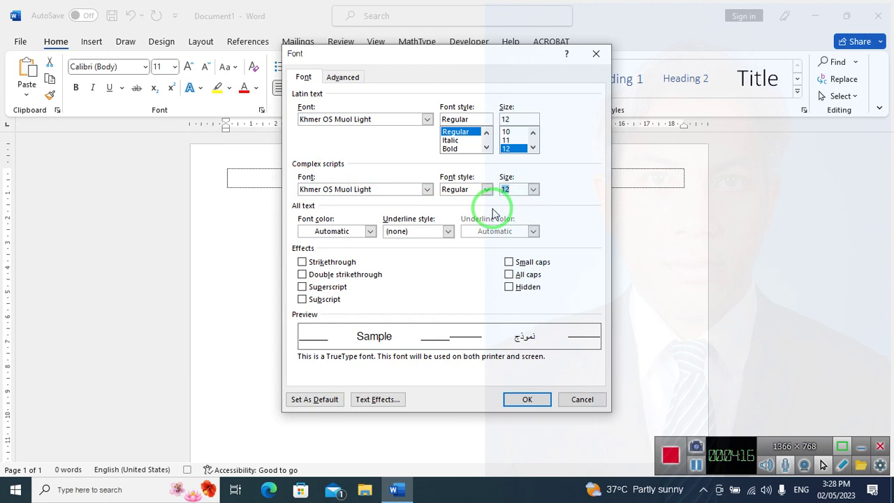
Confirm the Khmer OS Muol Light font settings and stop recording Macro4 from View > Macros.
click(527, 401)
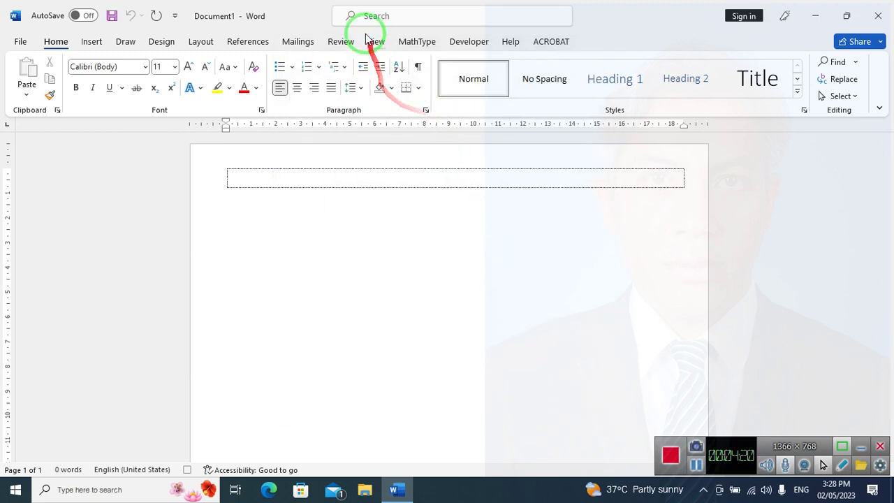
click(339, 44)
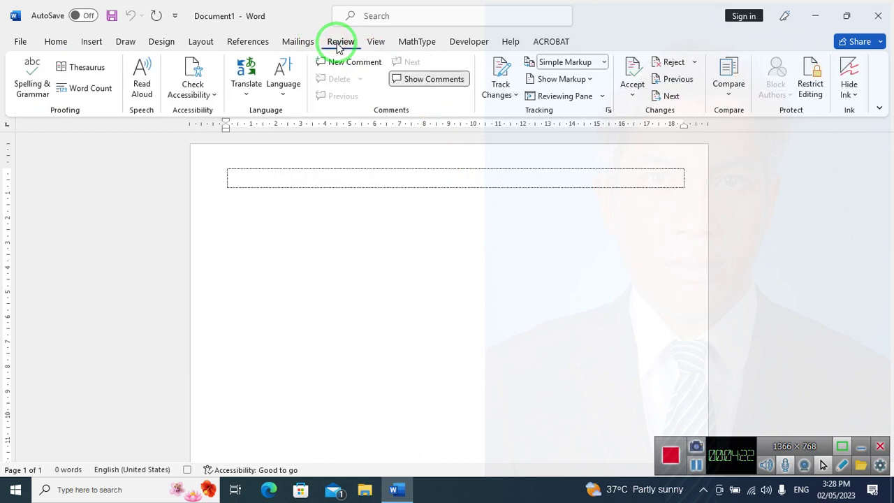
click(374, 42)
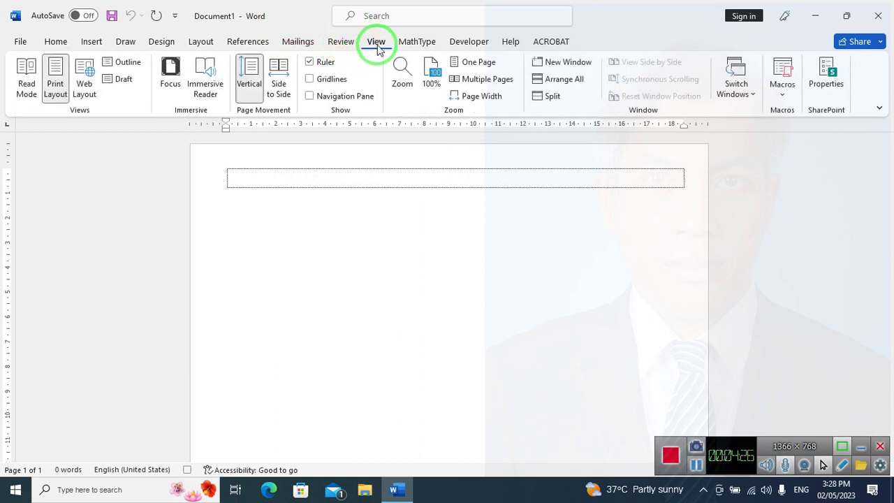
drag(378, 48, 714, 124)
click(777, 101)
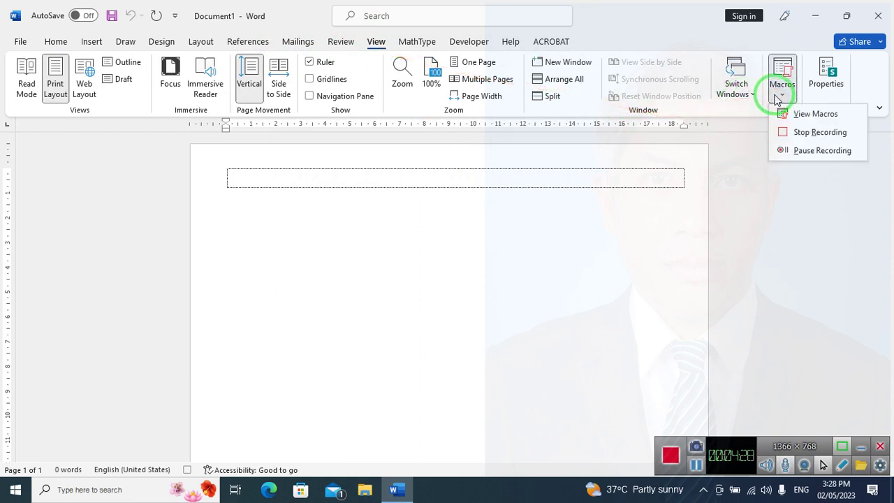
click(795, 132)
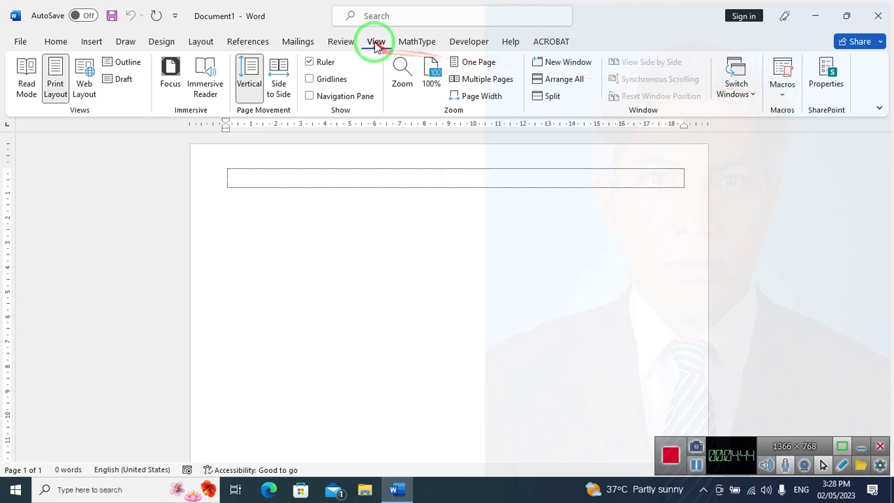
click(783, 97)
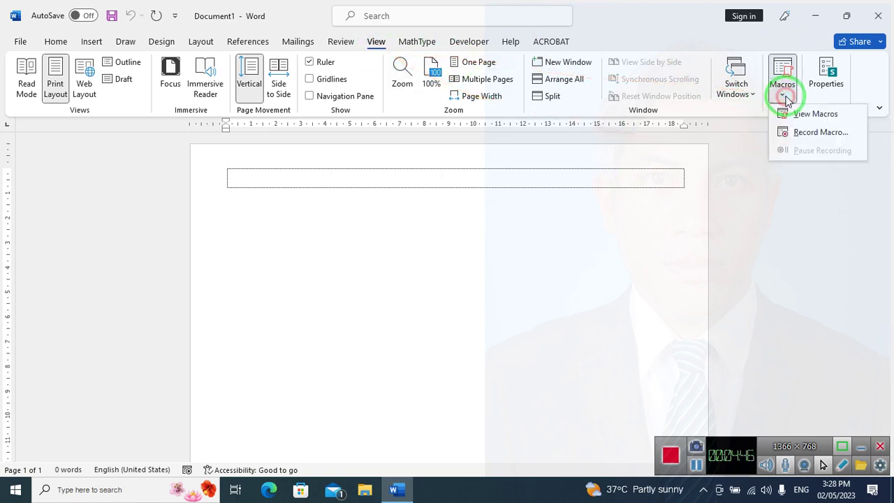
Record a new Macro5 and assign it Ctrl+2, taking the shortcut over from Macro2.
click(791, 134)
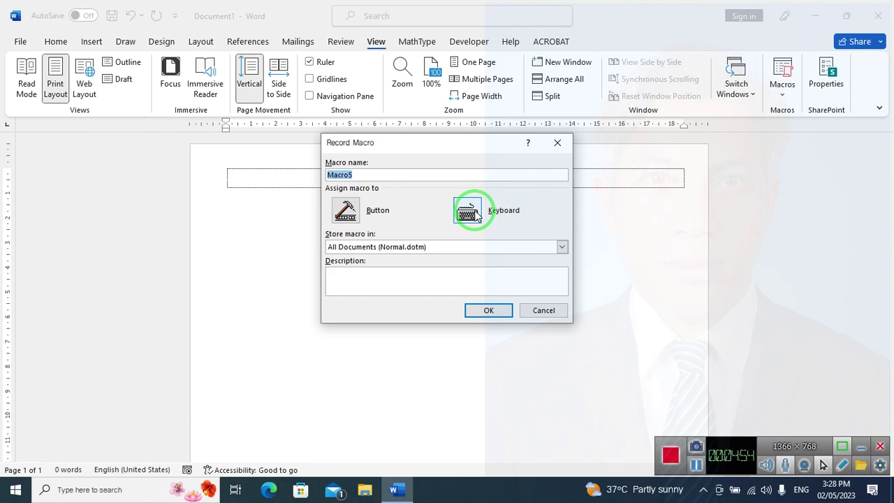
click(468, 211)
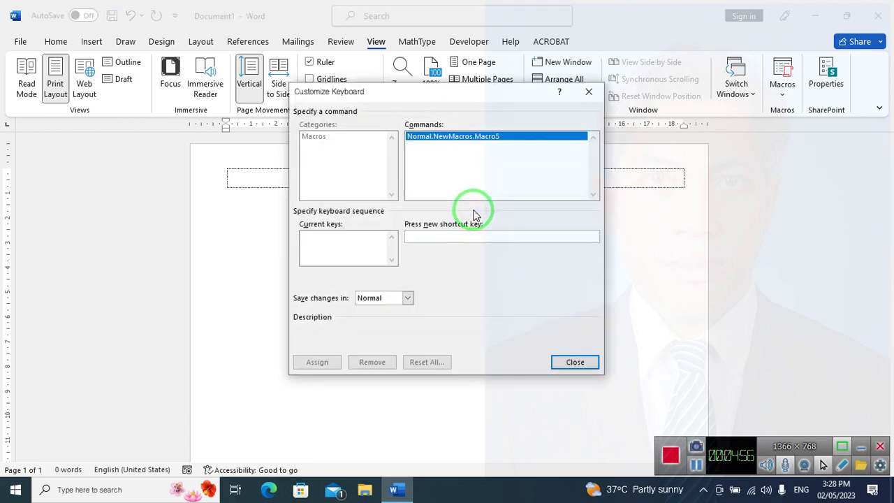
key(ctrl+2)
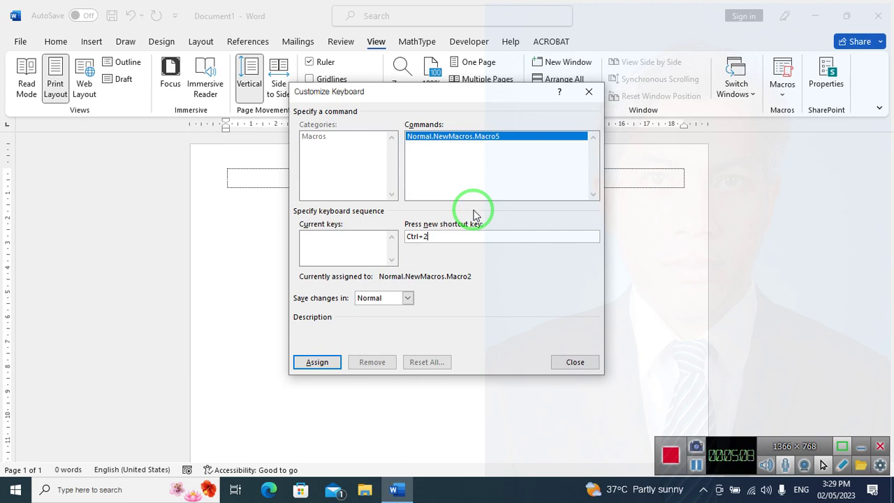
click(317, 362)
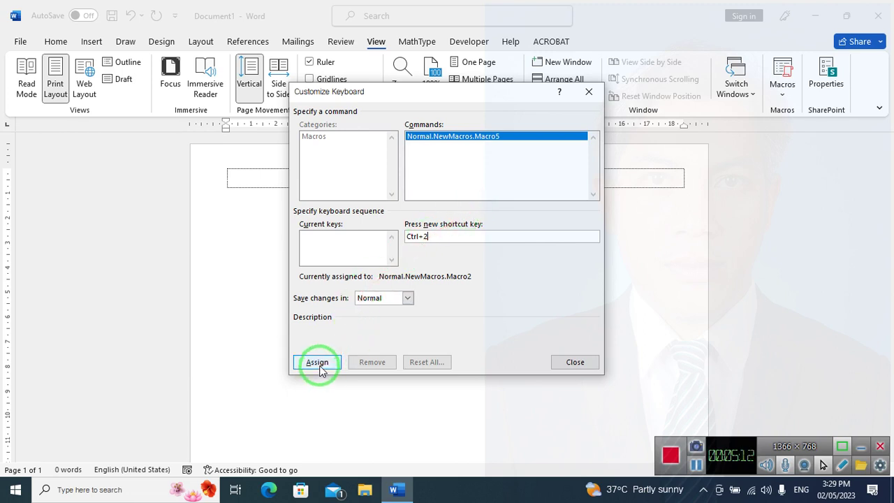
click(317, 362)
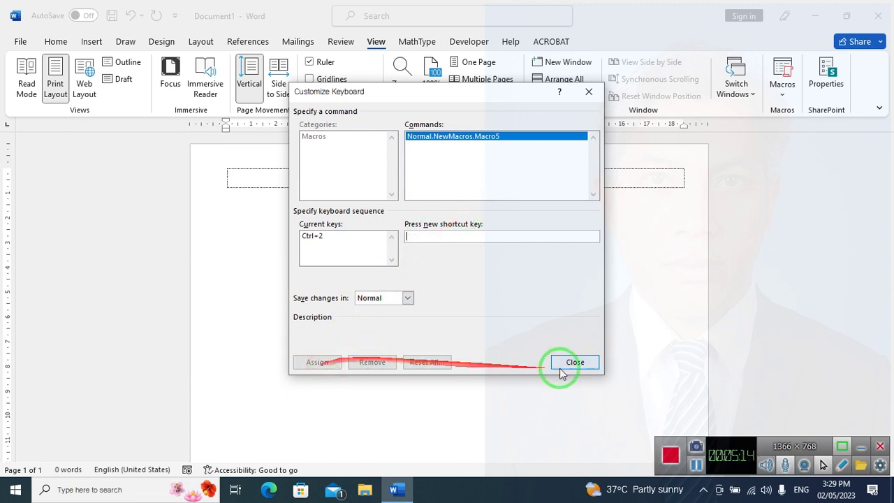
click(577, 368)
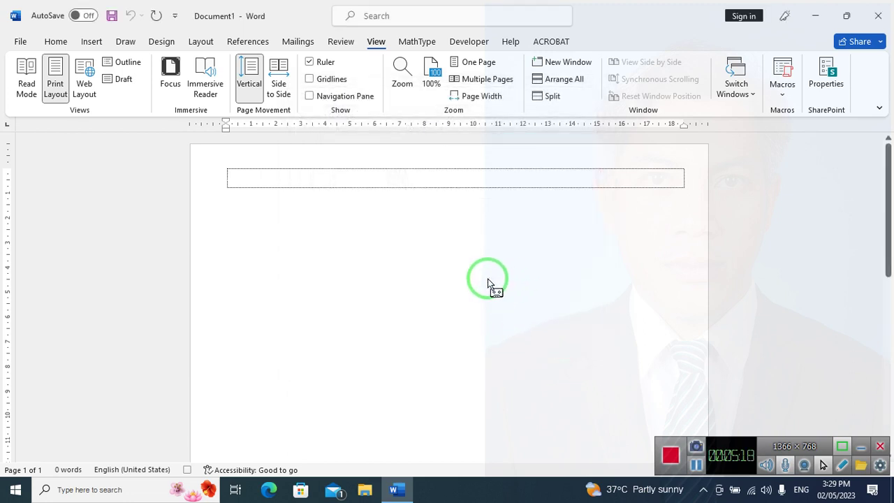
In the Font dialog, set the Latin text font to Khmer OS Siemreap, size 12.
click(56, 44)
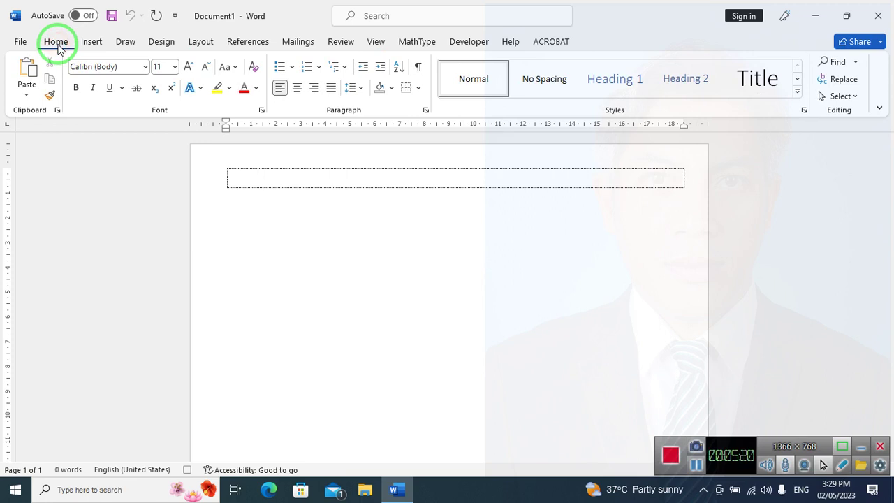
click(261, 110)
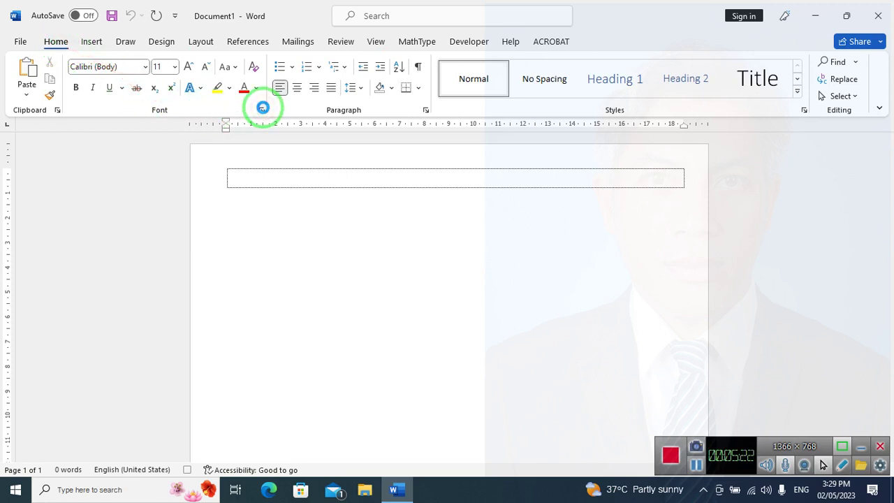
click(426, 119)
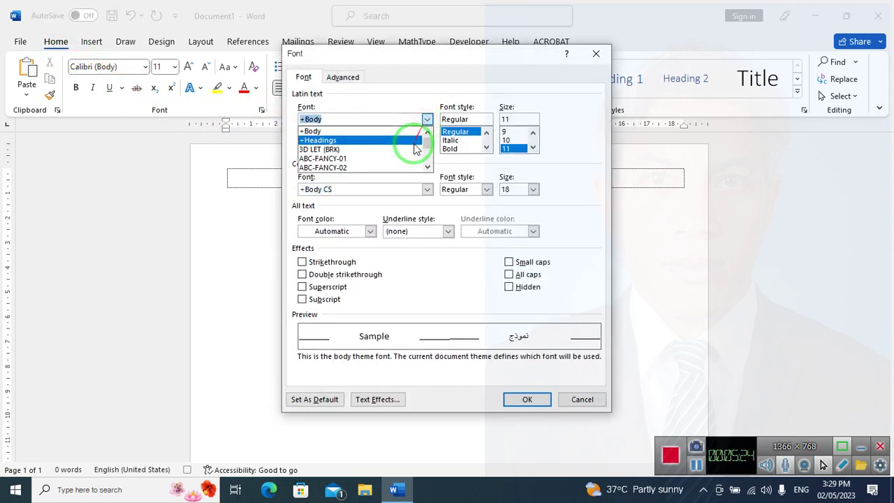
drag(426, 142, 392, 160)
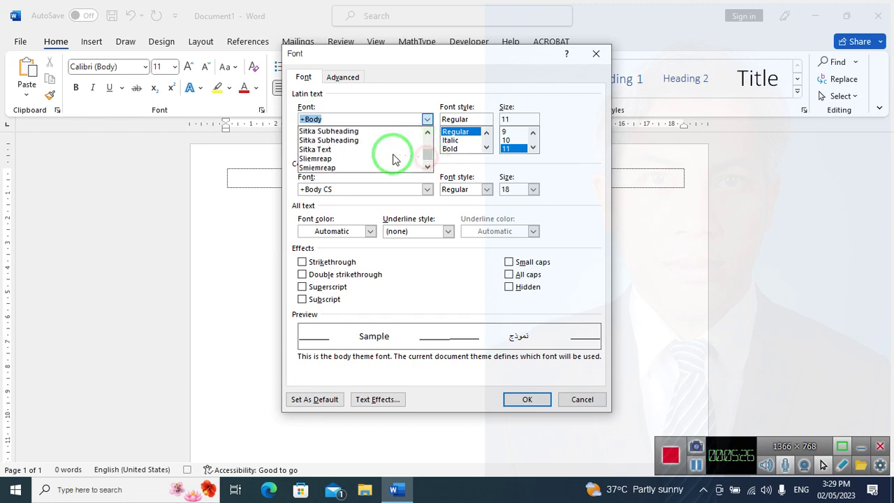
scroll(393, 159, up, 1)
scroll(391, 162, down, 2)
scroll(391, 164, down, 2)
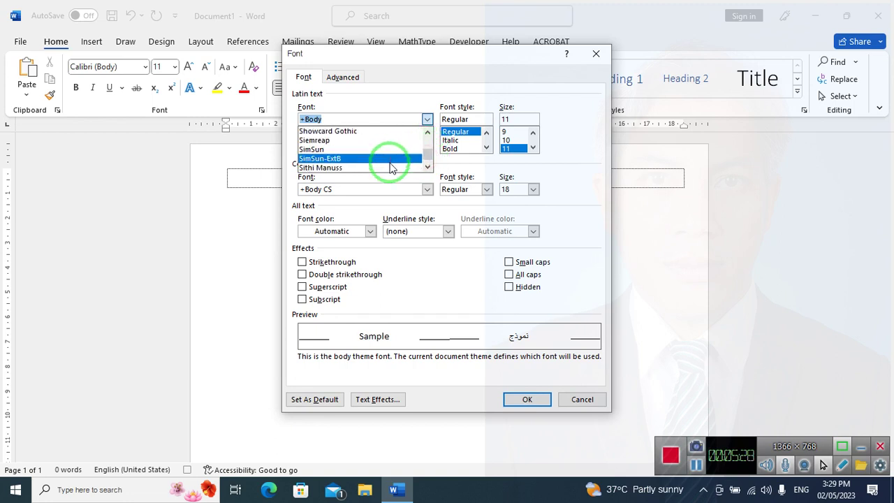
scroll(390, 166, down, 1)
scroll(387, 160, down, 1)
scroll(385, 153, down, 1)
scroll(382, 153, down, 2)
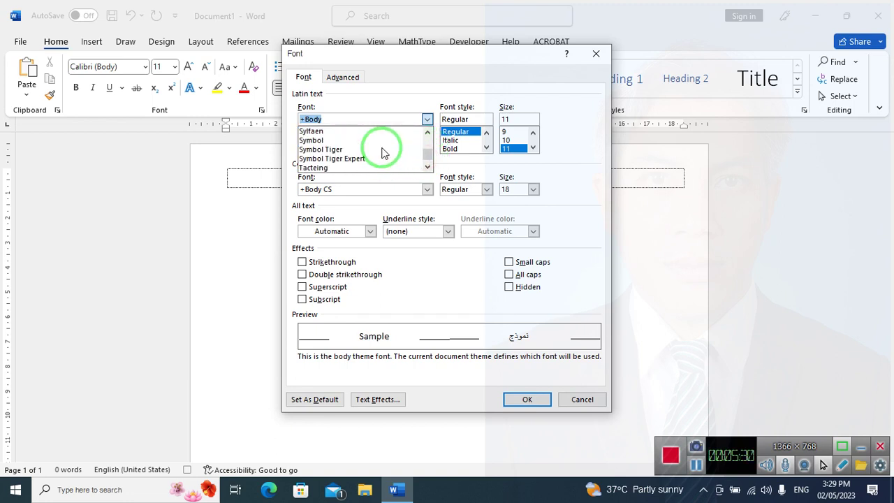
scroll(381, 152, up, 3)
scroll(382, 152, up, 2)
scroll(382, 153, up, 4)
scroll(381, 152, up, 2)
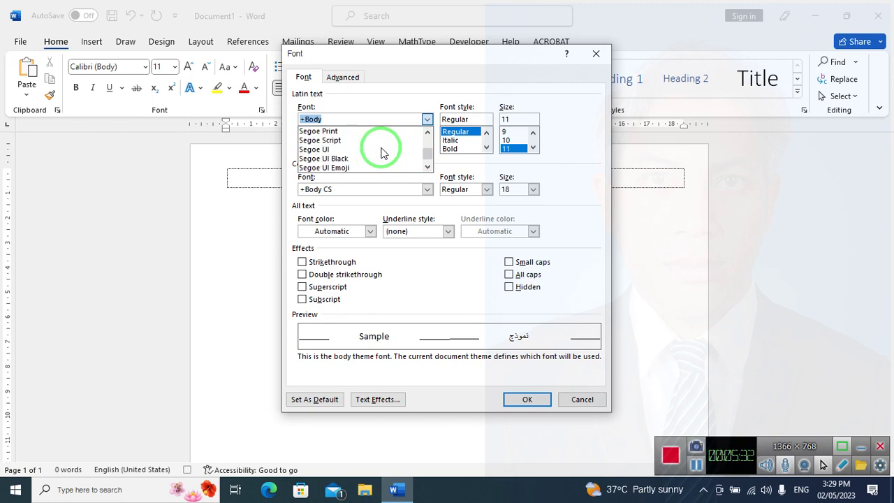
scroll(381, 152, up, 1)
scroll(382, 150, up, 1)
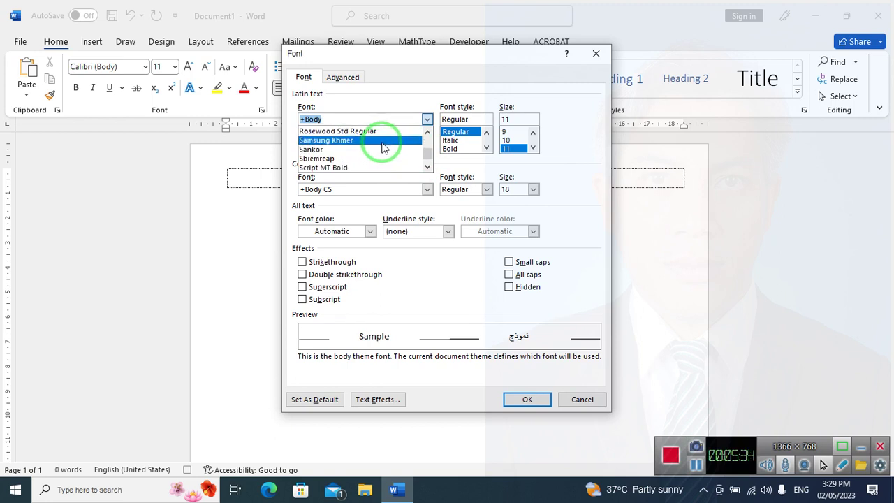
scroll(382, 146, up, 1)
scroll(381, 146, up, 1)
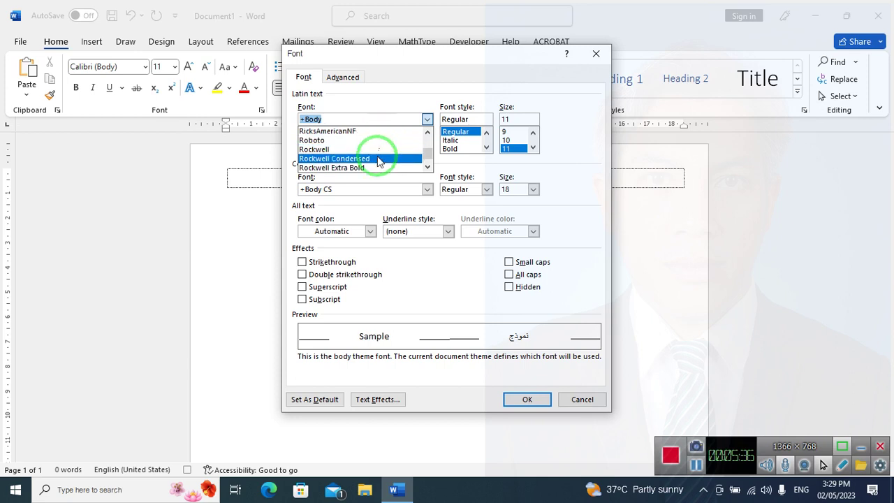
scroll(379, 154, up, 2)
scroll(377, 157, up, 3)
scroll(377, 159, up, 3)
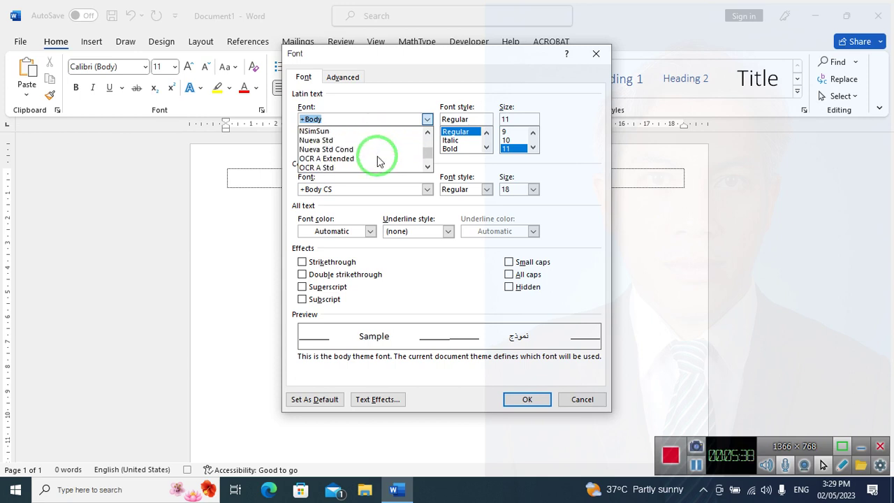
scroll(377, 159, up, 1)
scroll(378, 160, up, 2)
scroll(378, 159, up, 3)
scroll(377, 159, up, 3)
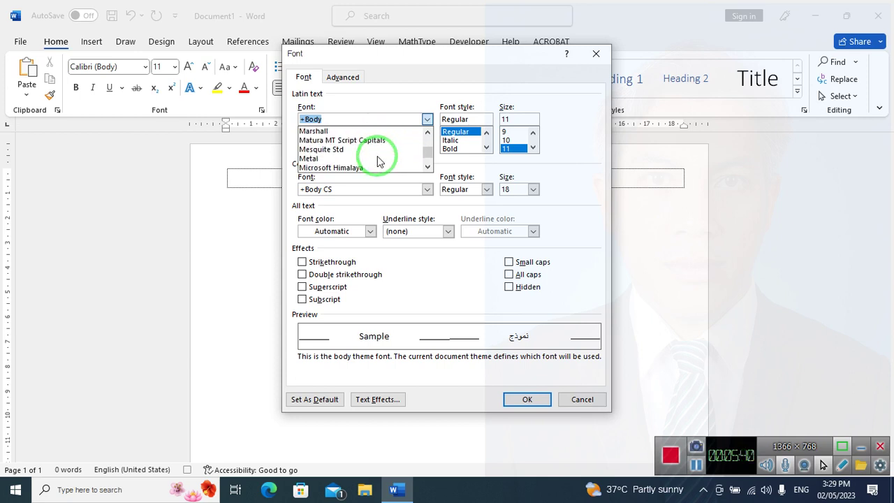
scroll(378, 159, up, 3)
scroll(377, 160, up, 3)
scroll(377, 160, up, 1)
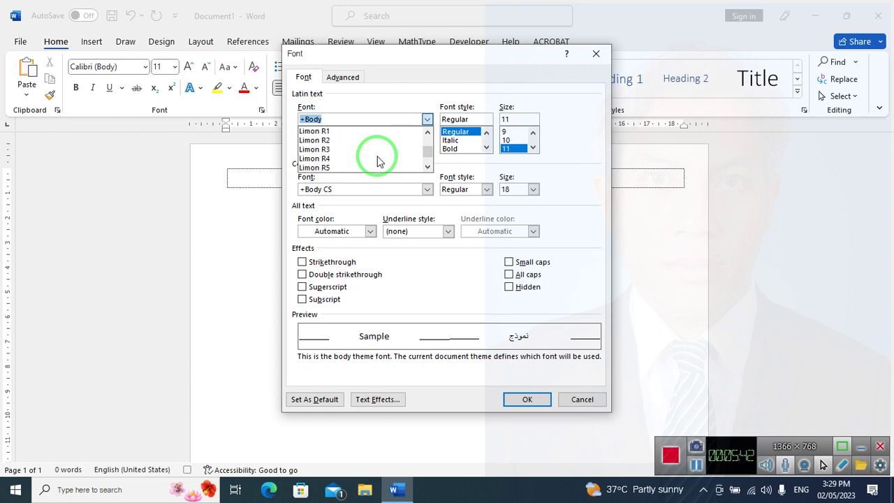
scroll(377, 160, up, 3)
scroll(377, 160, up, 3)
scroll(378, 160, up, 3)
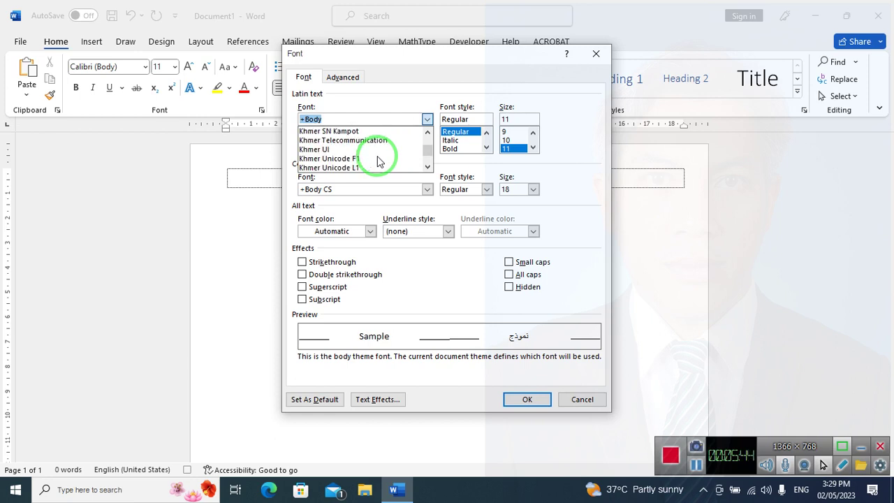
scroll(377, 161, up, 2)
scroll(377, 161, up, 2)
scroll(378, 161, up, 2)
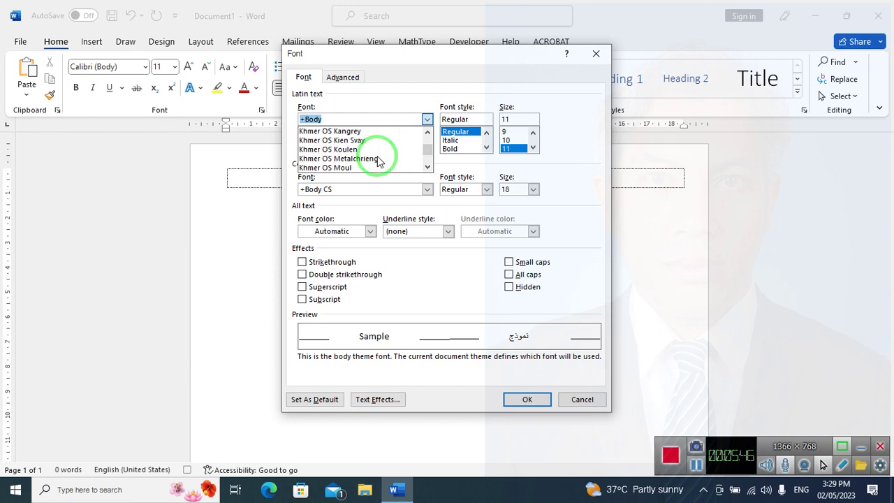
scroll(377, 161, down, 2)
scroll(377, 161, down, 2)
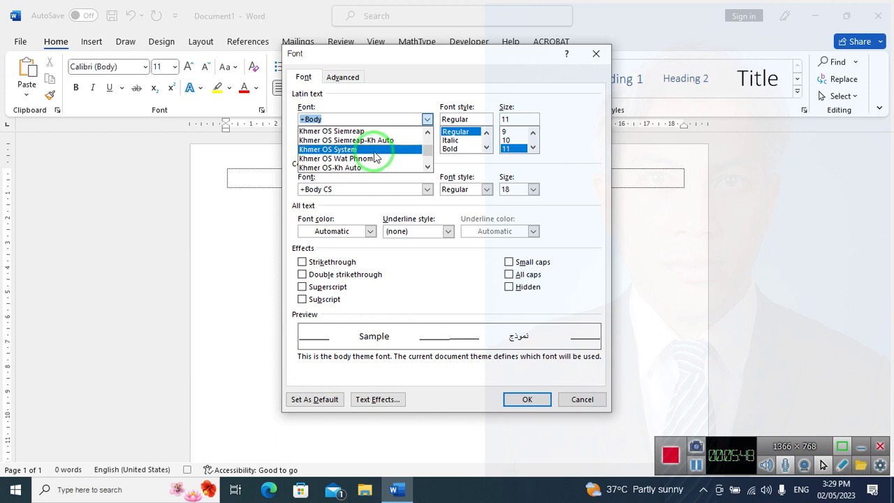
click(375, 133)
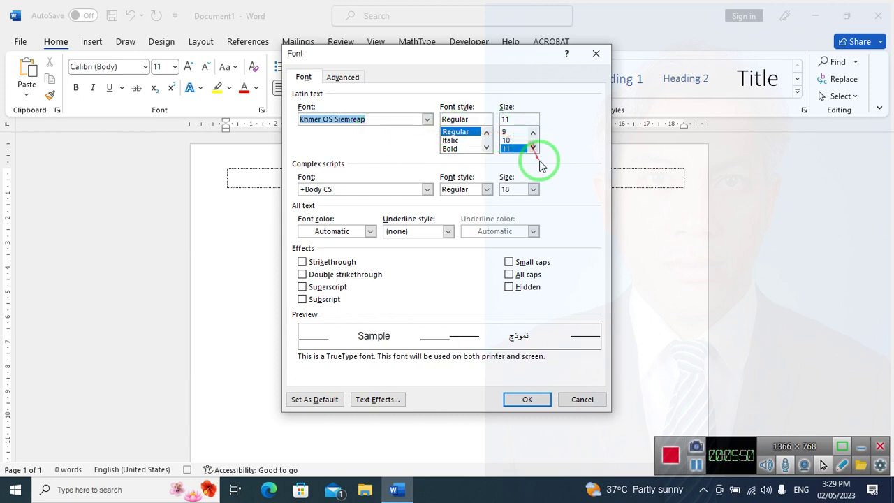
click(533, 147)
click(510, 148)
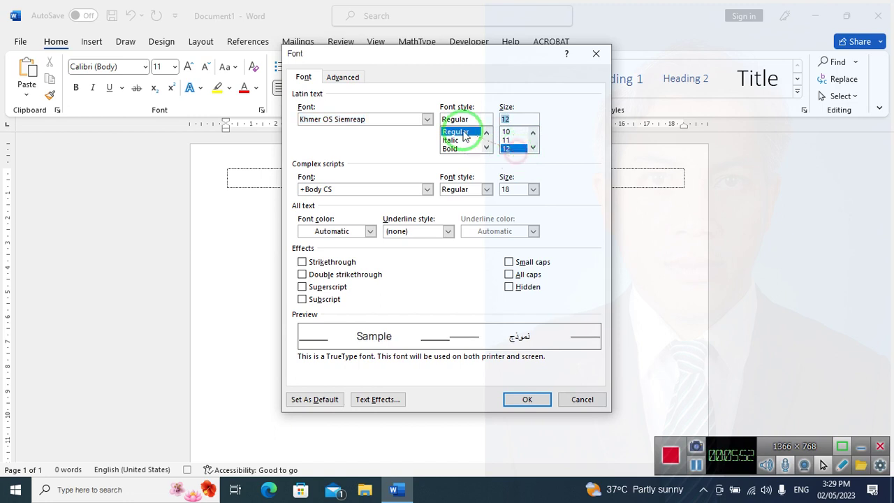
Give complex scripts Khmer OS Siemreap at size 12 too and apply the settings.
drag(391, 119, 196, 93)
key(ctrl+c)
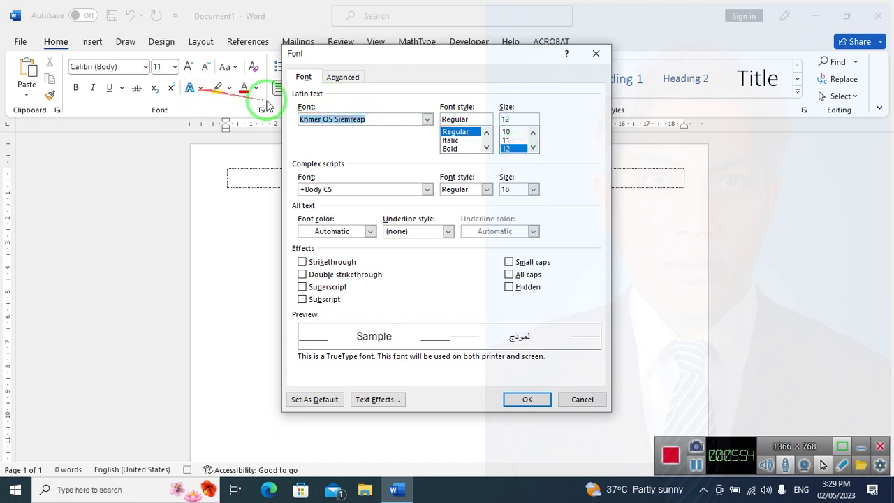
drag(359, 189, 170, 152)
key(ctrl+v)
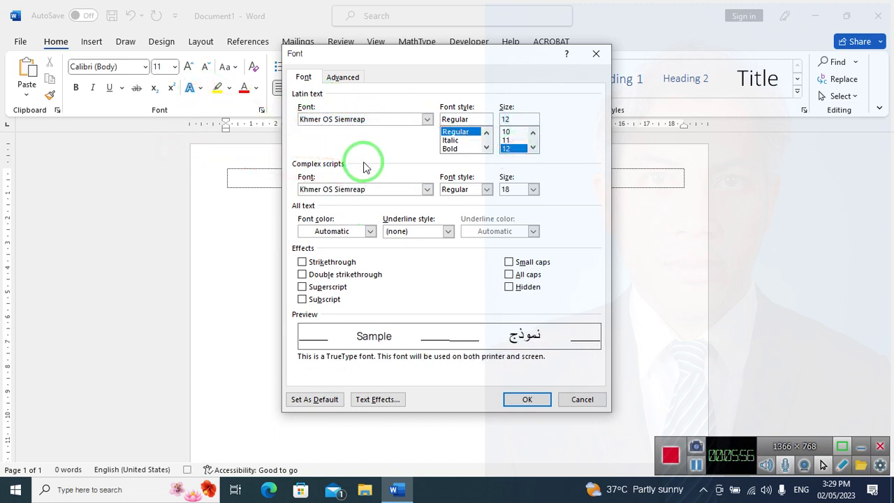
drag(388, 151, 568, 212)
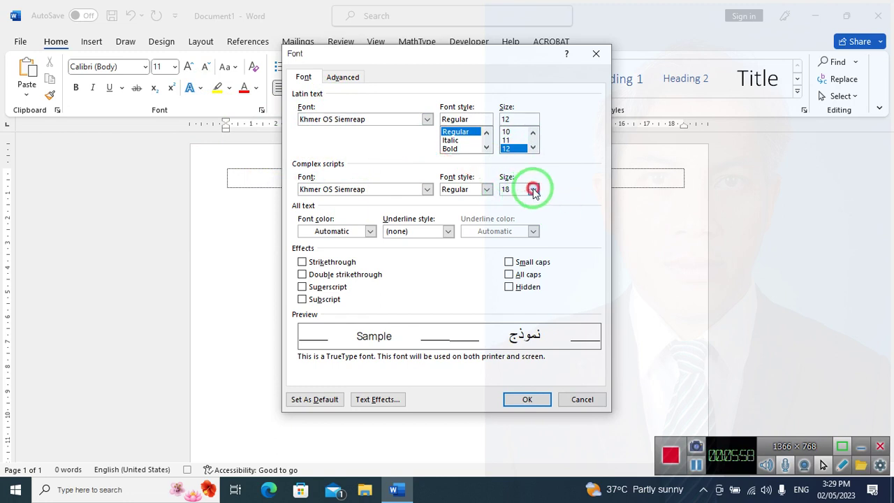
click(533, 189)
click(523, 209)
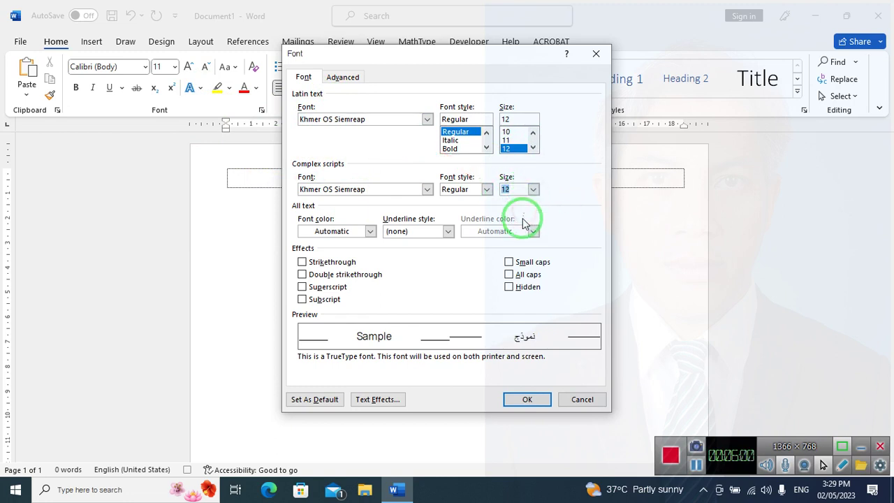
click(542, 404)
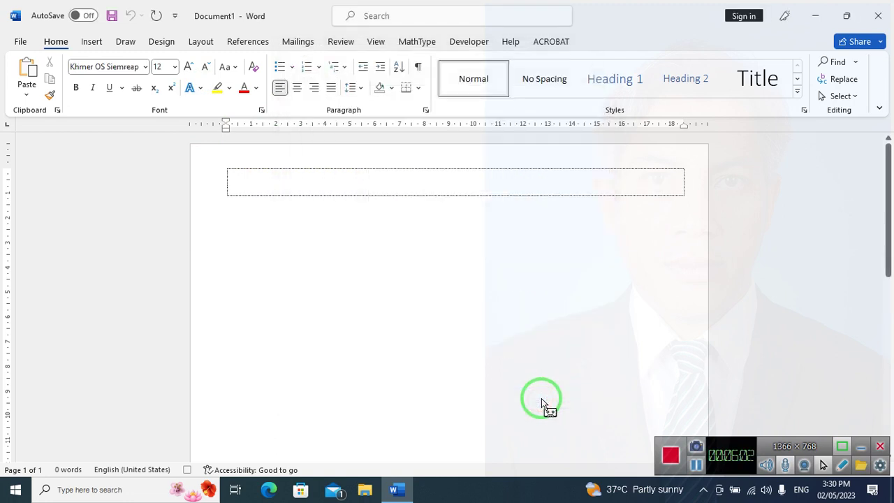
Stop recording the Khmer OS Siemreap macro from View > Macros.
click(376, 42)
click(341, 41)
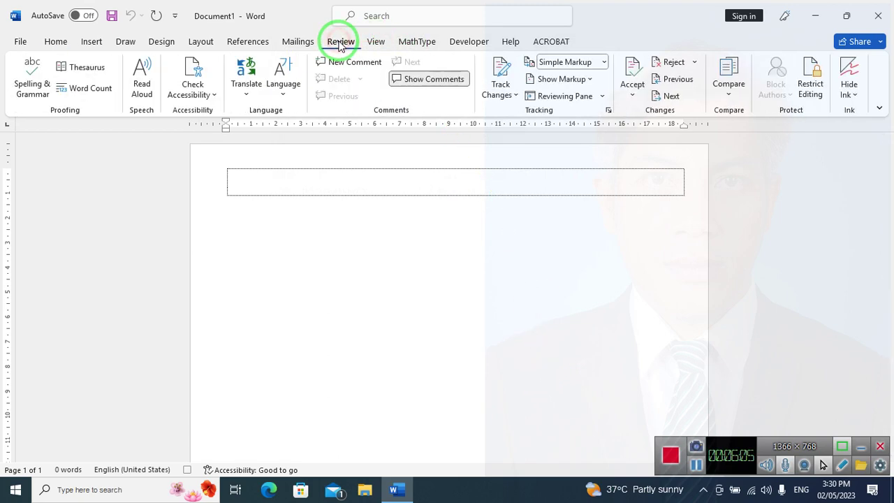
click(378, 42)
click(783, 88)
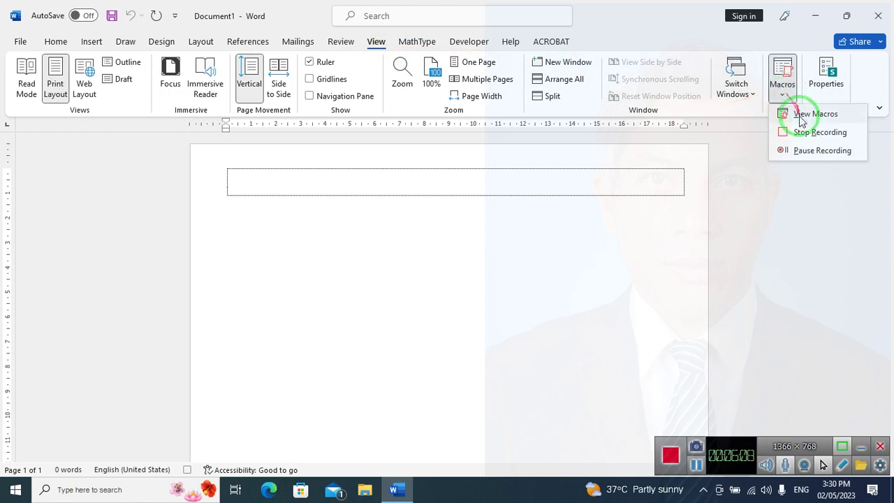
click(799, 132)
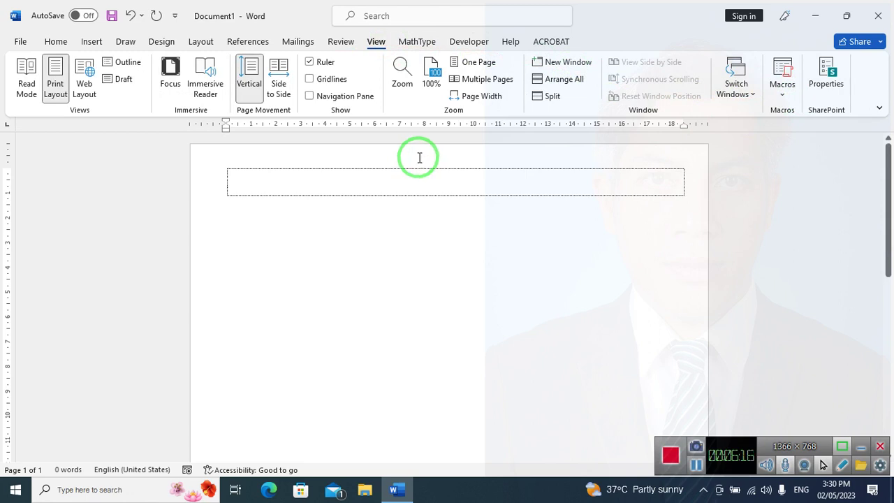
Dismiss the KeyTips and return to the Home tab's text formatting commands.
key(alt)
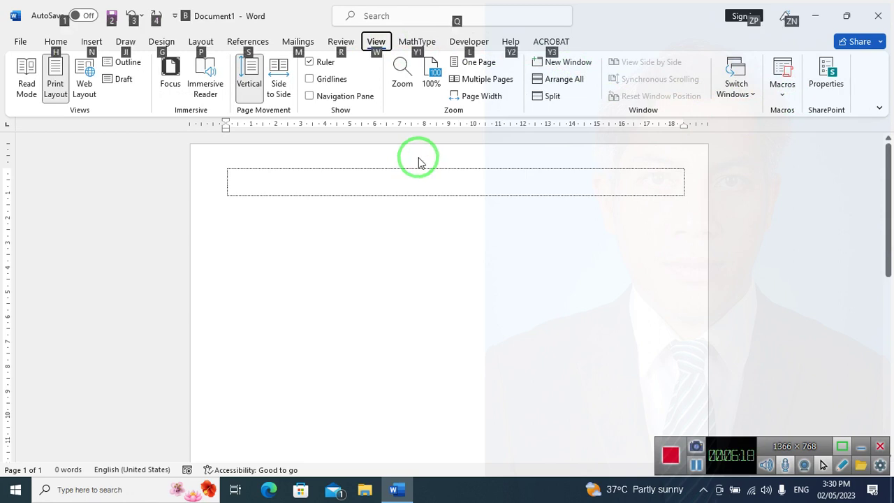
click(422, 184)
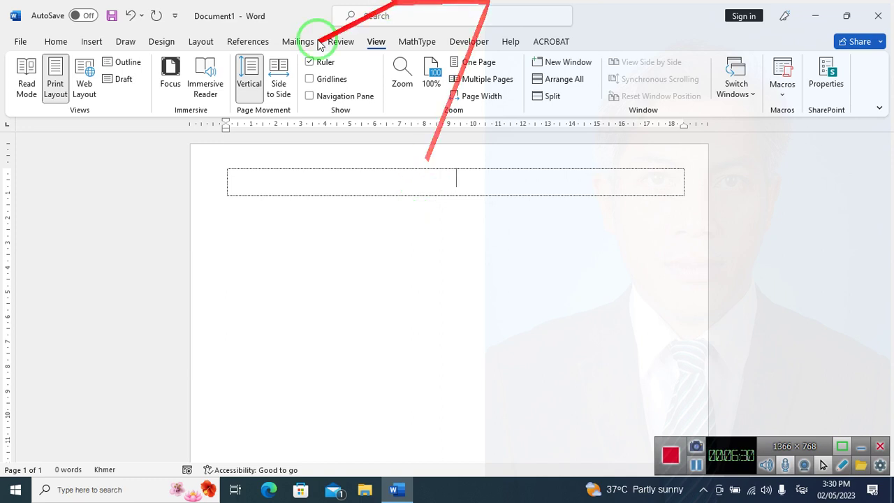
click(62, 42)
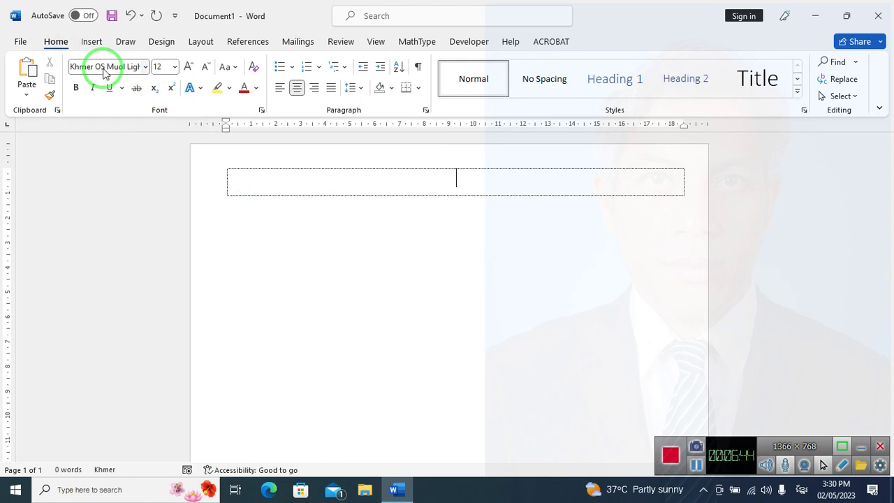
Type the heading lines ព្រះរាជាណាចក្រកម្ពុជា and ជាតិ សាសនា ព្រះមហាក្សត្រ, fixing typos.
text(ទ្រ)
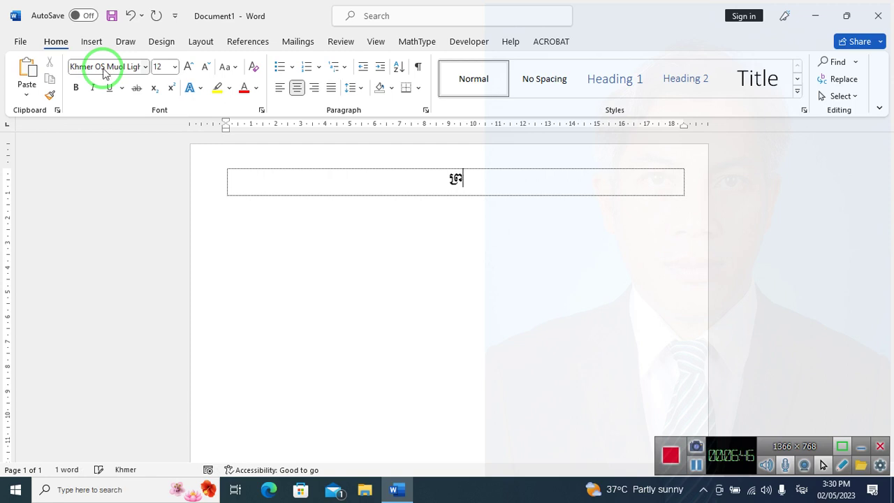
text(ះរាជា)
text(ណាចក្រកុ)
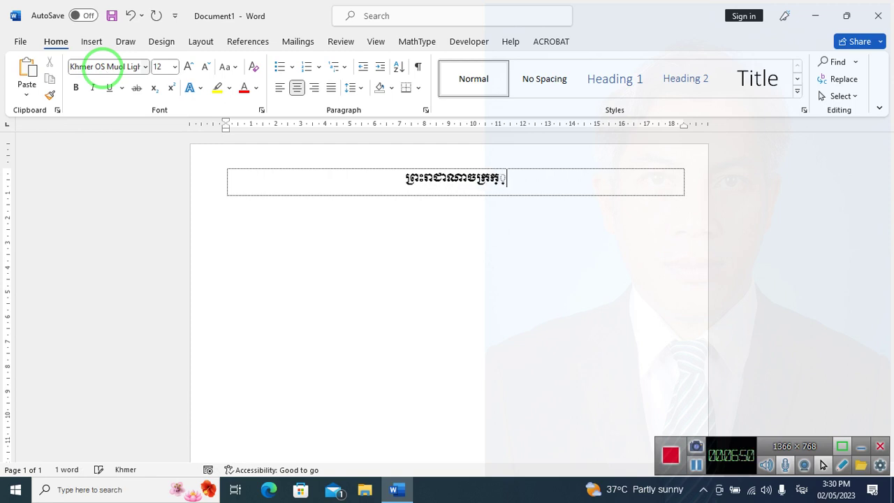
key(BackSpace)
text(ម្ពុ)
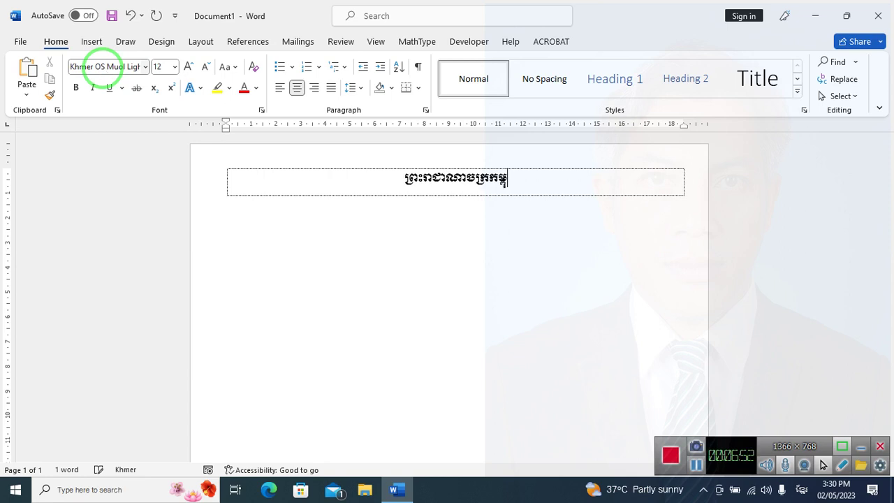
text(ជា)
key(Return)
text(ជ)
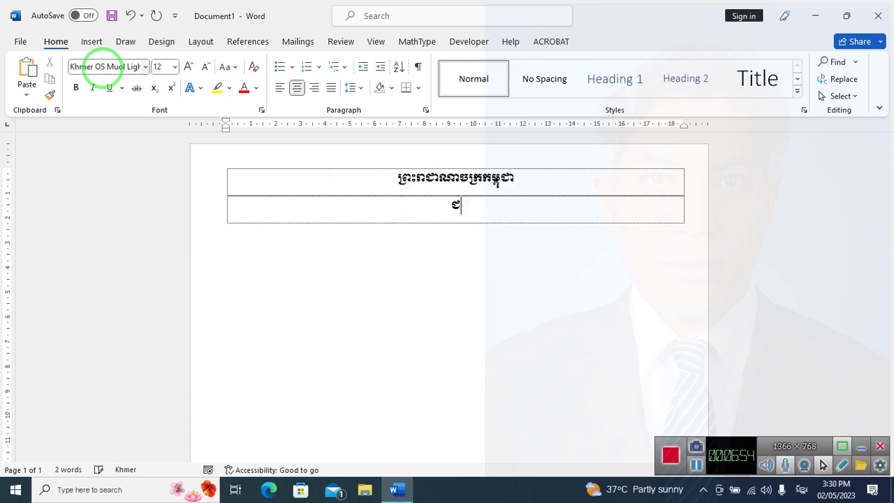
text(ាតិ សាសនា)
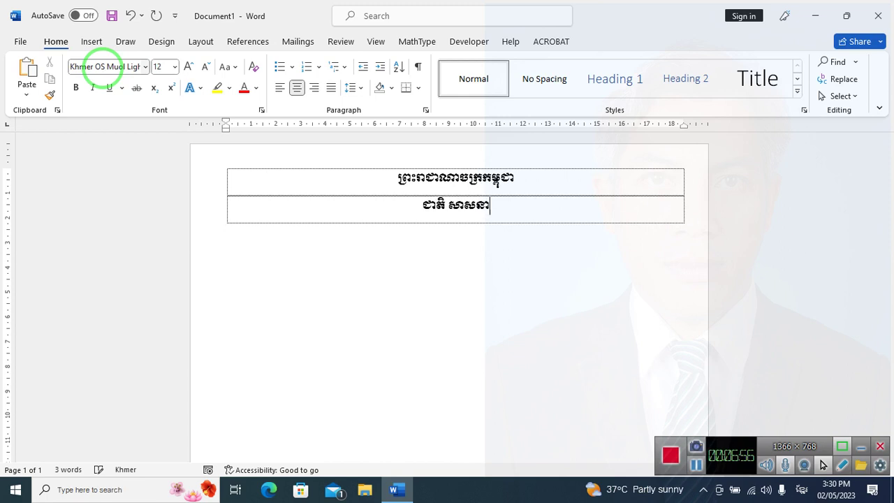
text( ព្រមហ)
key(BackSpace)
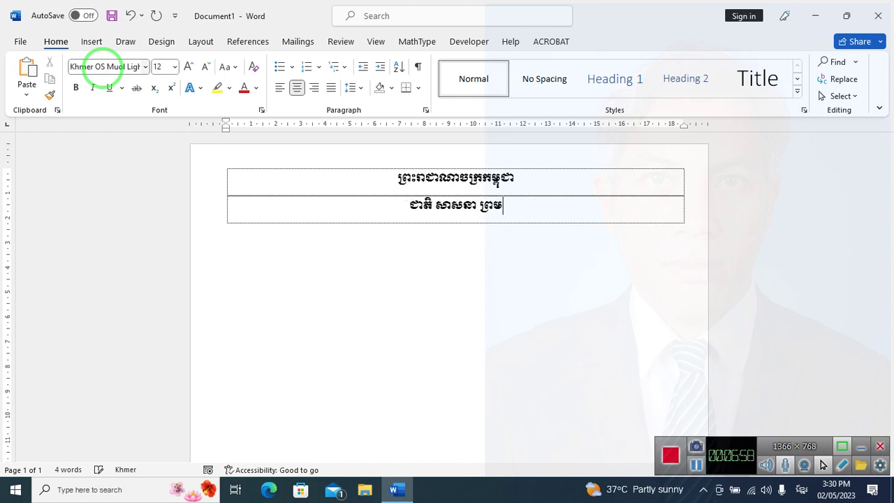
key(BackSpace)
key(BackSpace)
key(BackSpace)
text(្រះមហា)
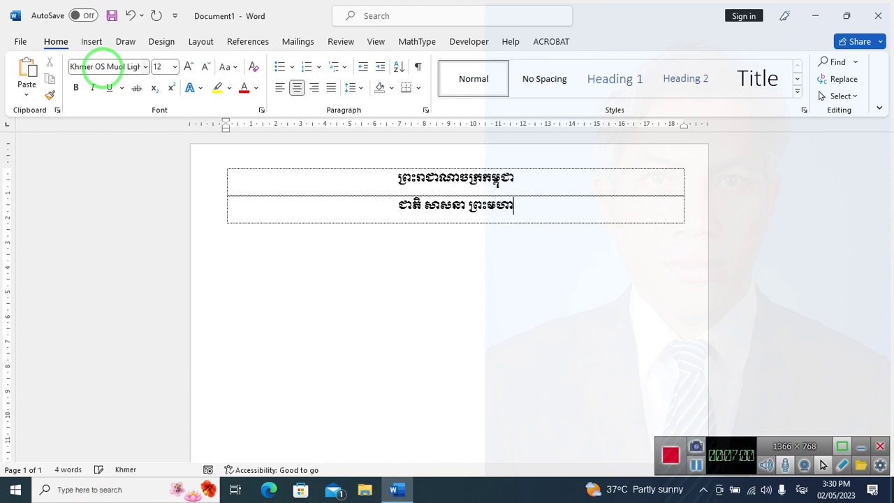
text(ក្សត្រ)
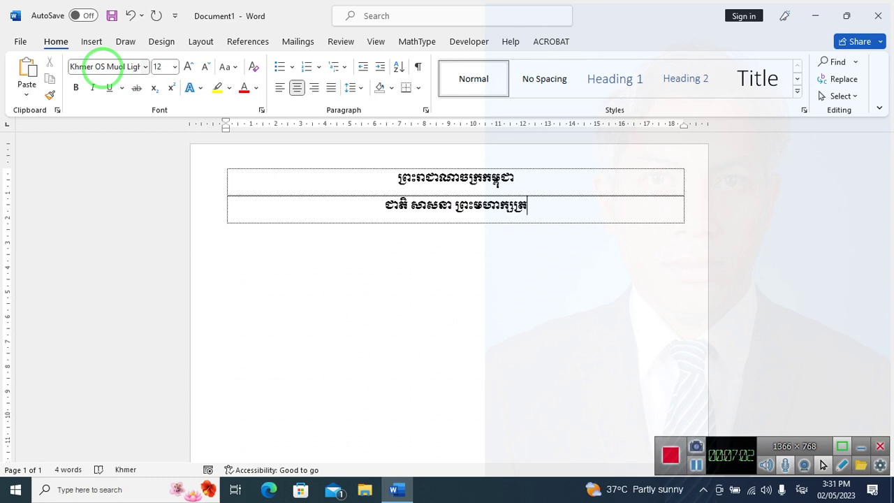
Add two empty rows below the motto, justified and switched to Khmer OS Siemreap.
key(Tab)
key(ctrl+j)
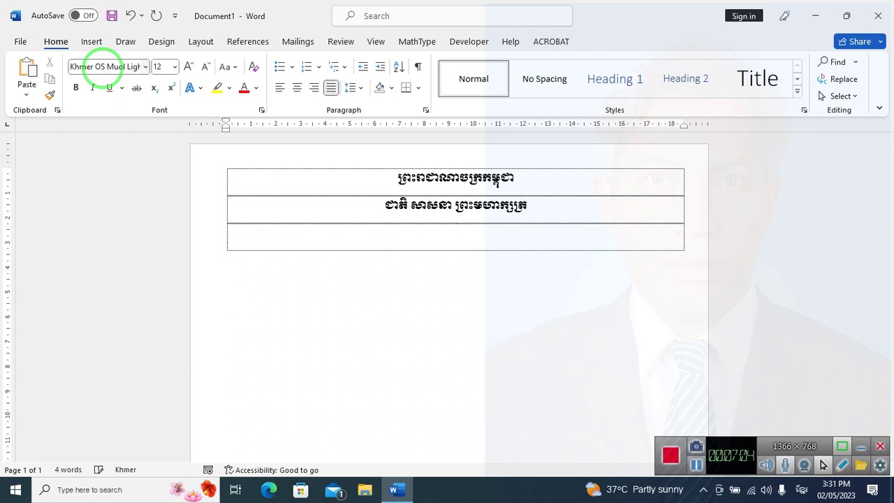
key(Tab)
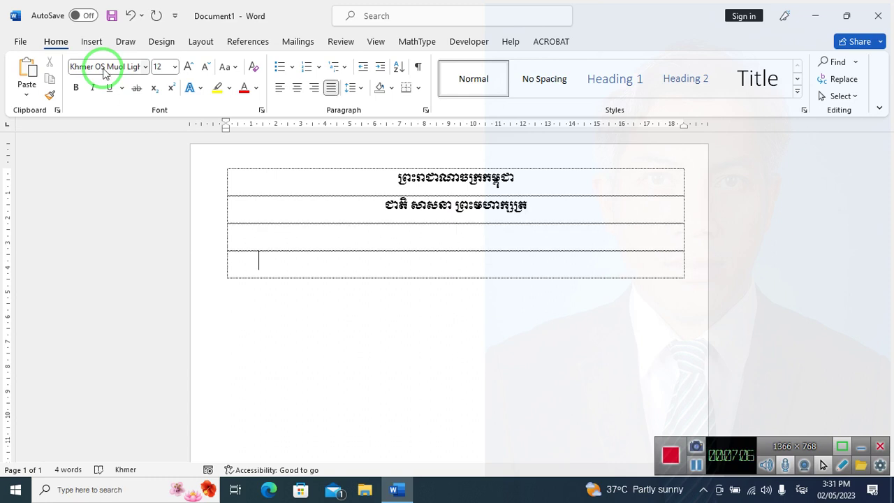
key(ctrl+space)
Type the Khmer introduction with the student's name and ជាគរុសិស្សថ្នាក់ in the fourth row.
ctrl+scroll(307, 223, up, 4)
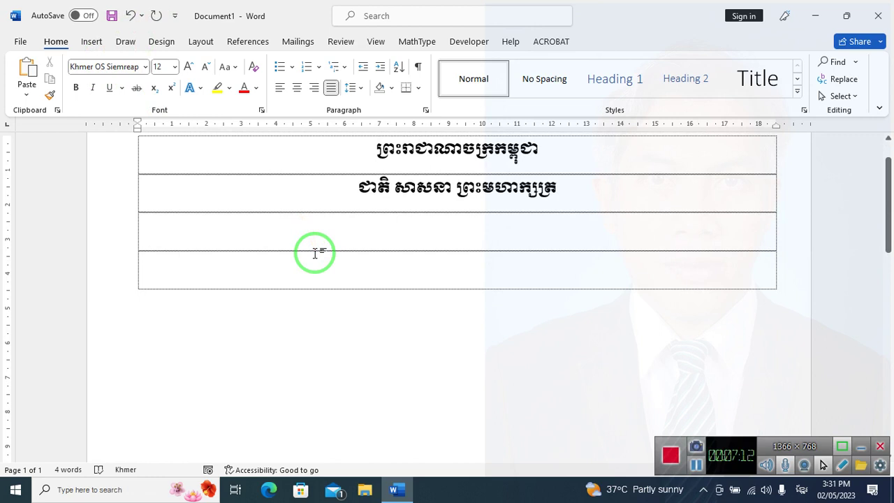
text(ខ្ញុំ)
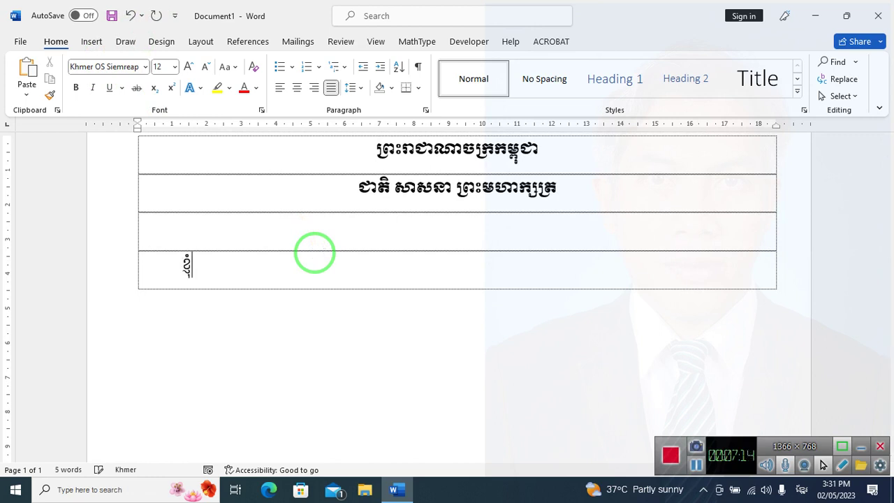
text(បាទឈ)
text(្មោះ)
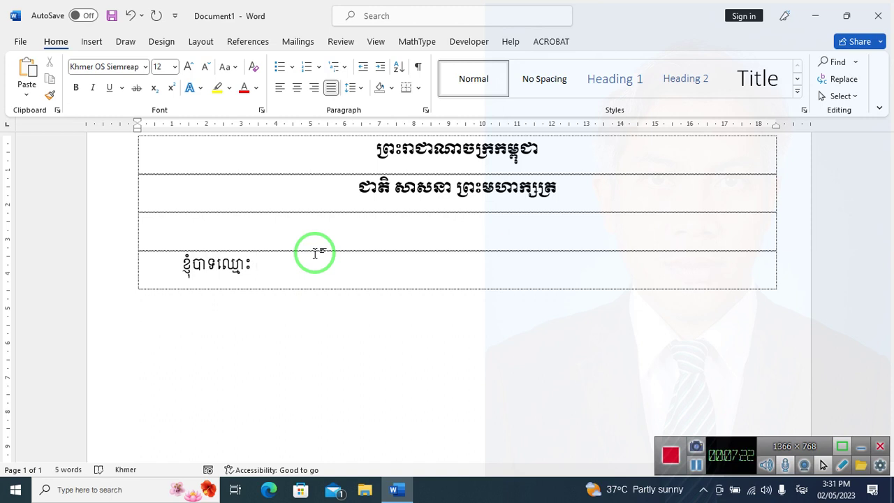
text(ម)
key(BackSpace)
text(ម៉ុច ចឺ)
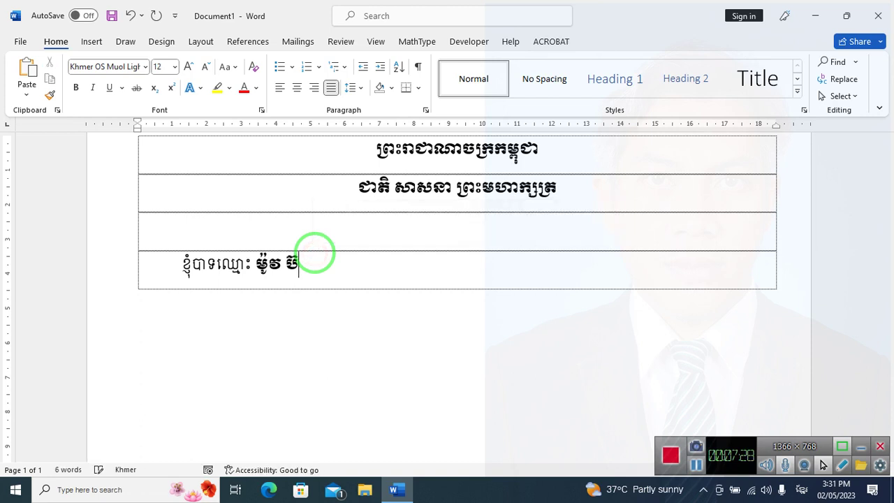
key(BackSpace)
text(ើត)
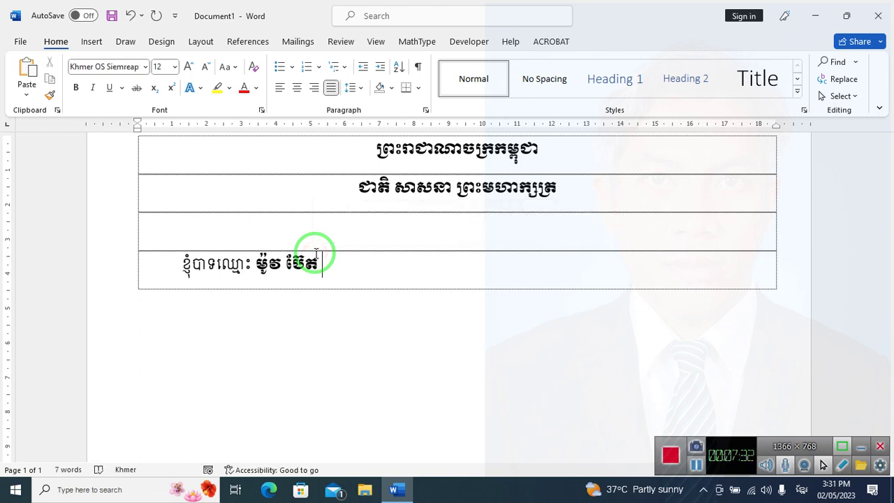
text( ជាគរុសិ)
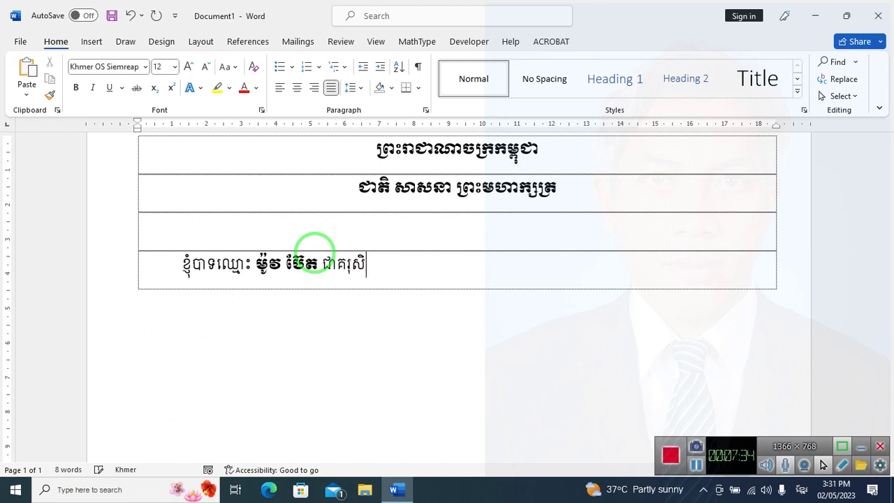
text(ស្សថ្នាក់ទី)
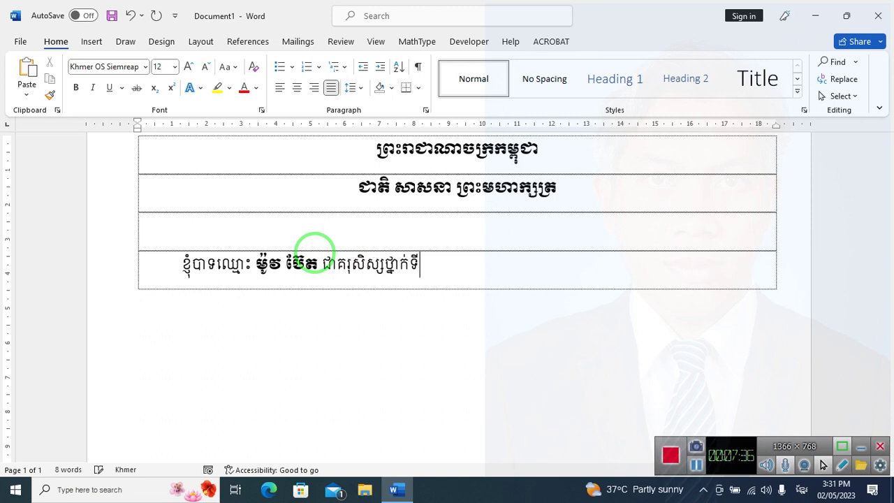
key(BackSpace)
key(BackSpace)
Add class C2 in English, then ឆ្នាំទី២ and ជំនាន់ទី៣៩, undoing an accidental replacement.
key(alt+shift)
text(C2)
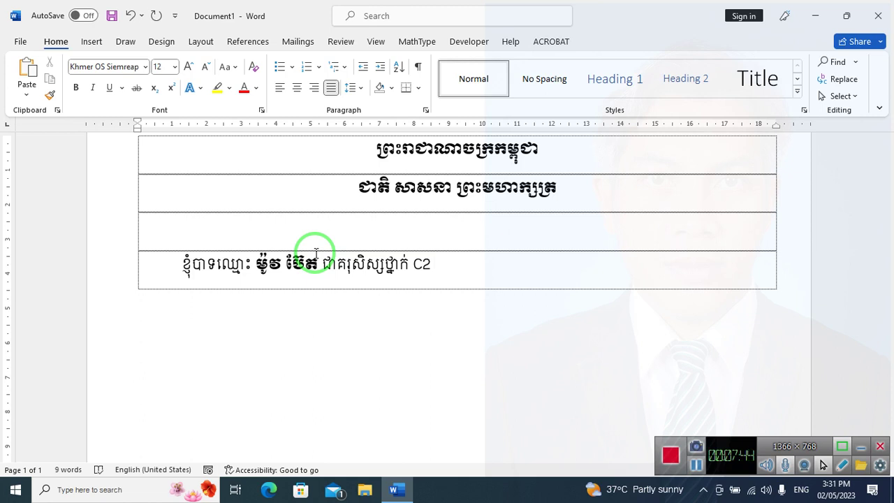
key(alt+shift)
text(ឆ្នាំទី២)
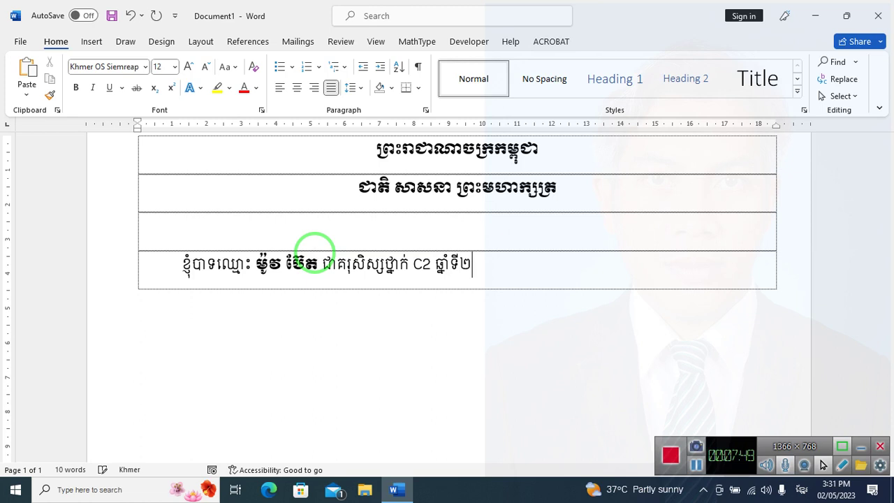
shift+click(316, 253)
text(ចំ)
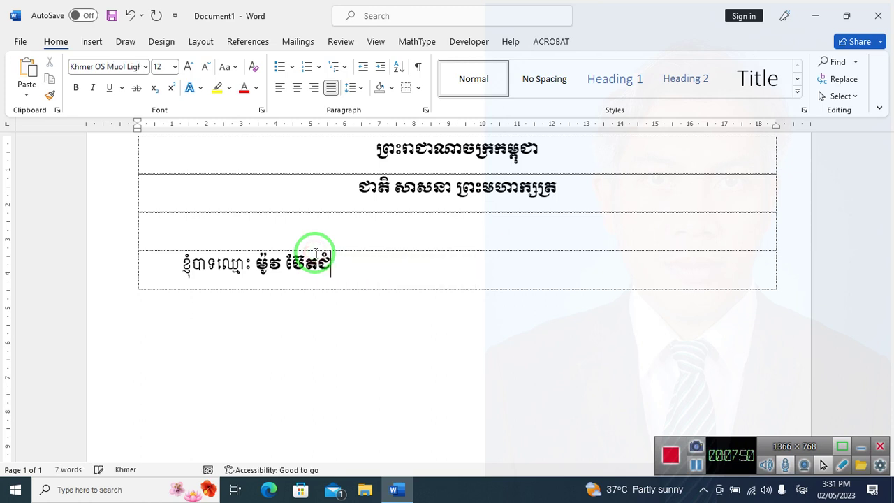
key(ctrl+z)
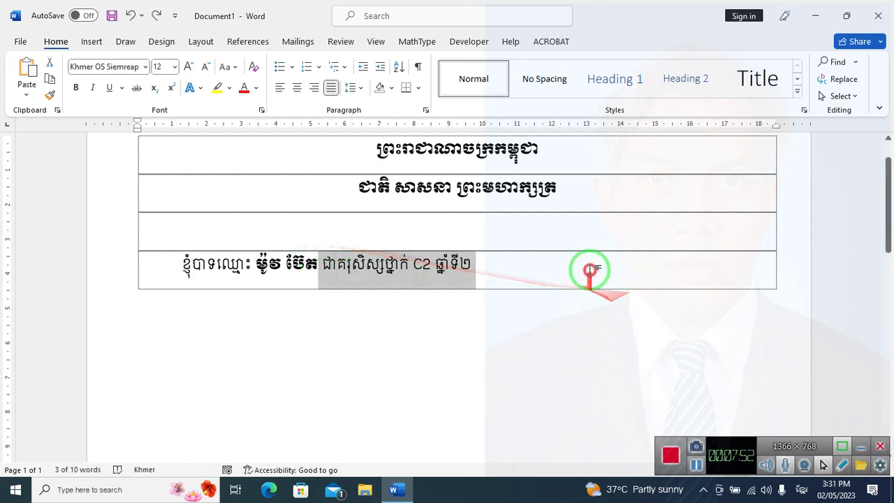
click(590, 270)
text(ជំនាន)
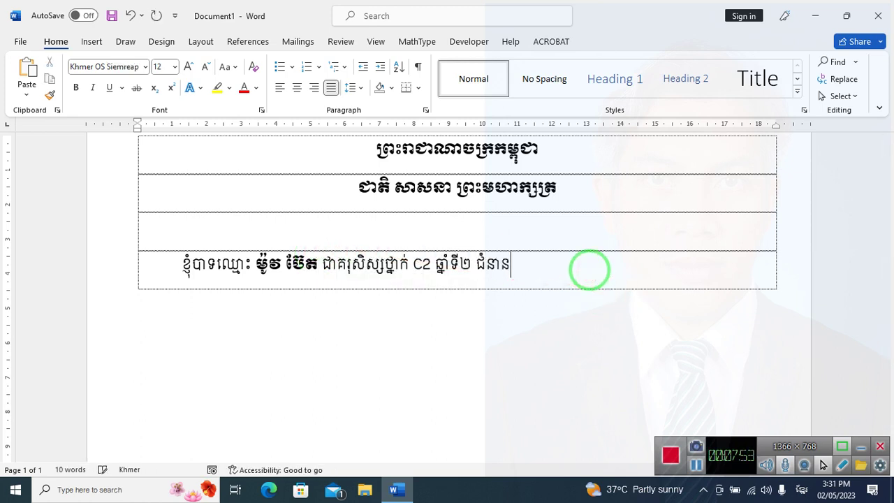
text(់ទី៣)
text(៩)
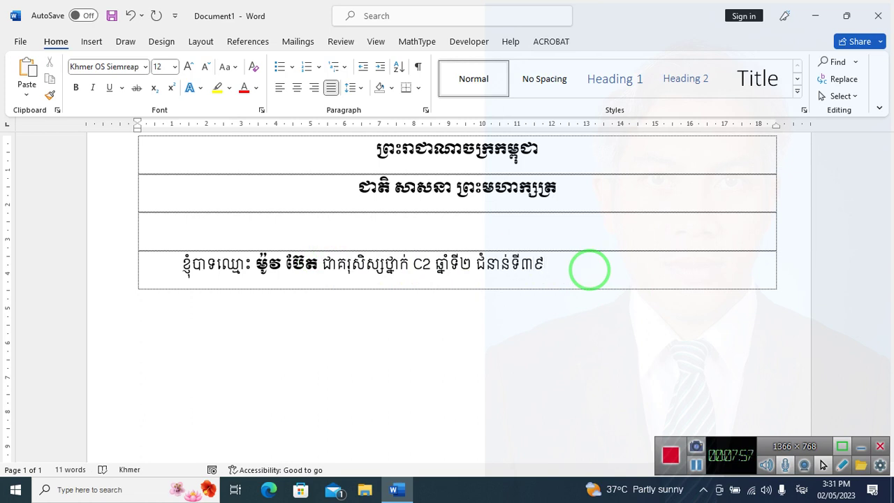